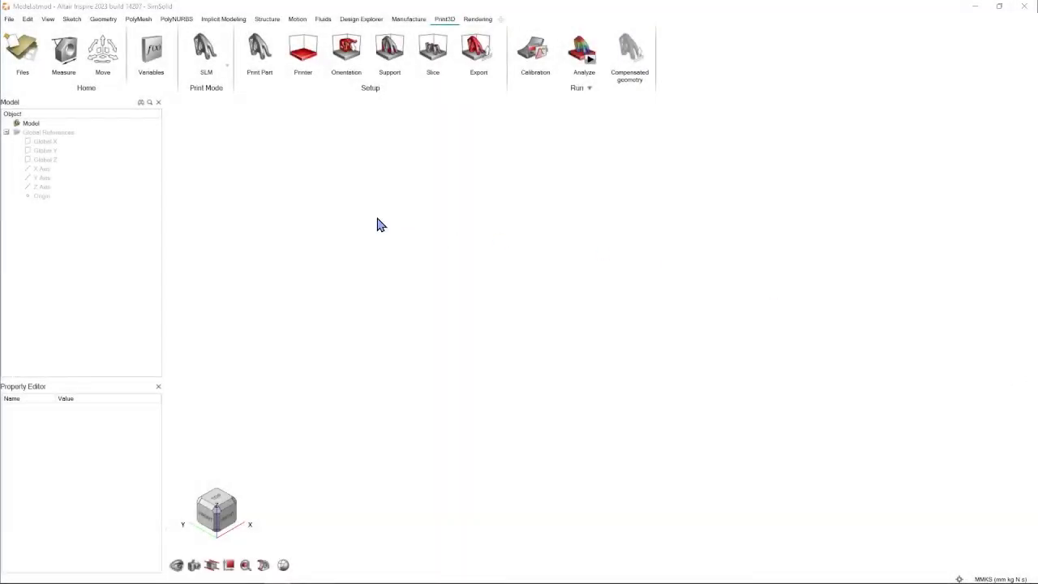
Open the Inspire3D_Binder_Assy3 assembly from Recent Files
left_click(9, 19)
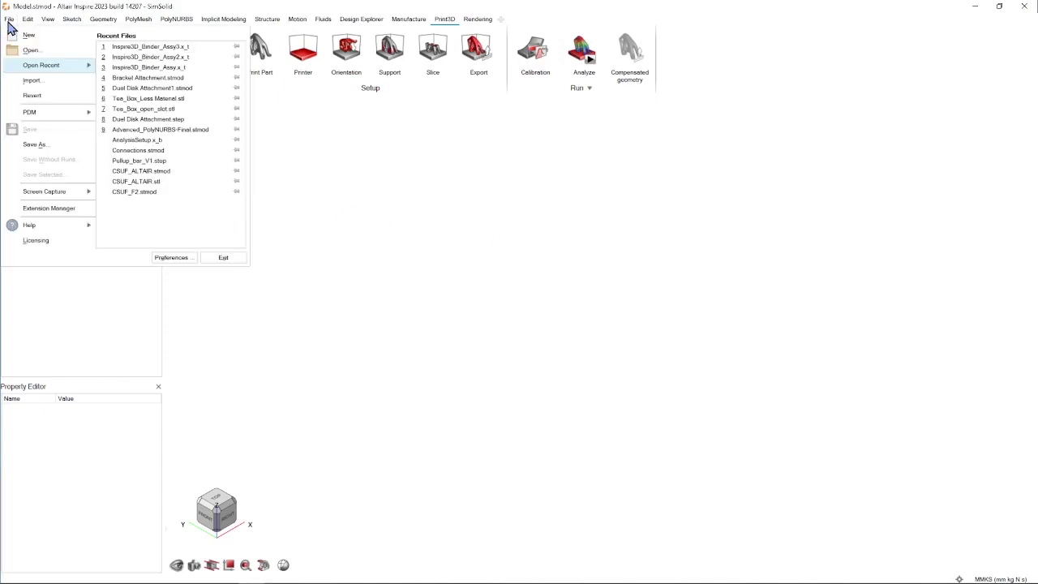
left_click(136, 49)
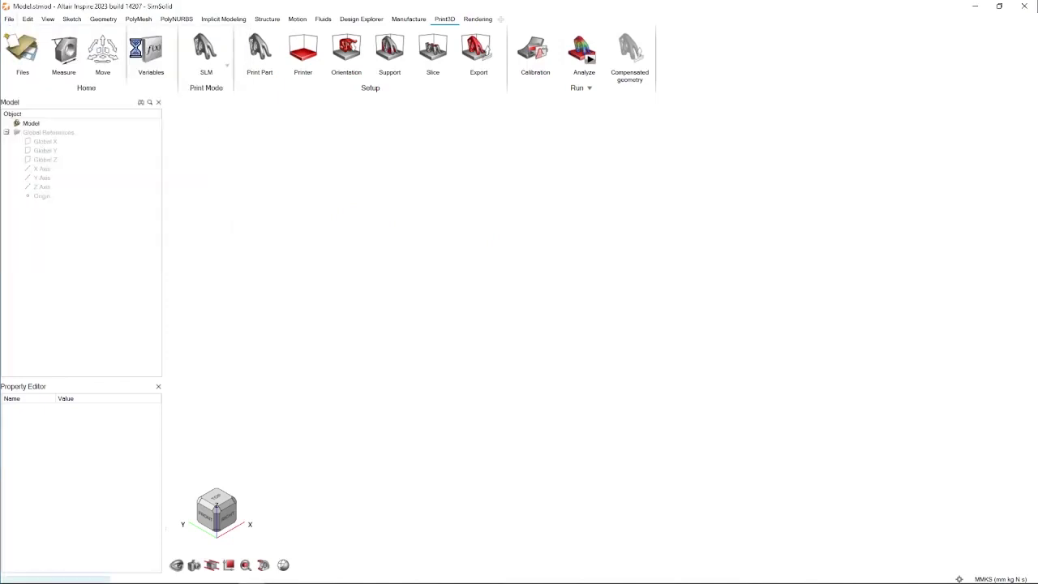
scroll(676, 463, "down", 2)
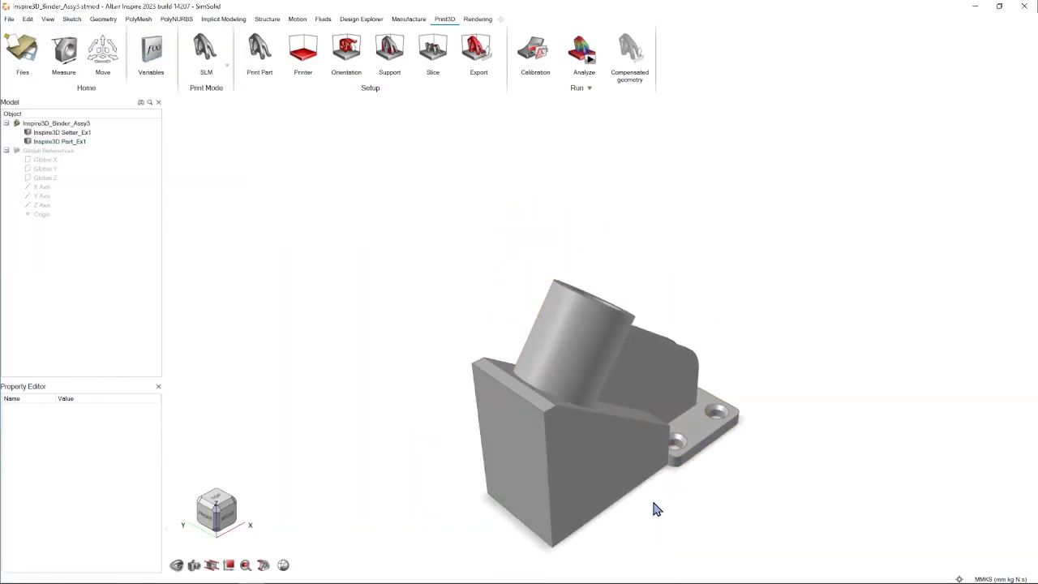
Colour the setter block Setter_Ex1 light blue
right_click(600, 472)
left_click(624, 287)
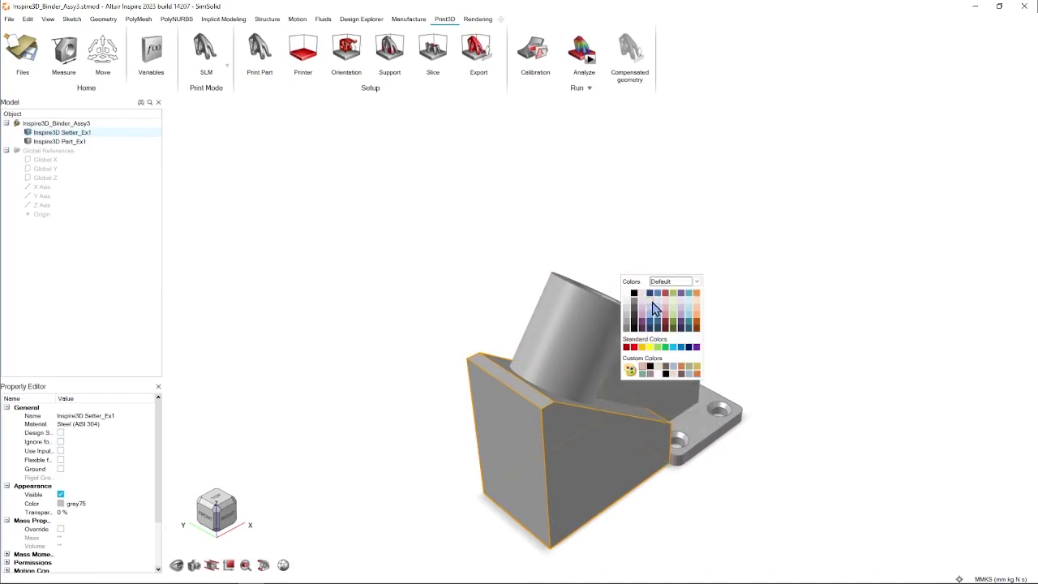
left_click(654, 314)
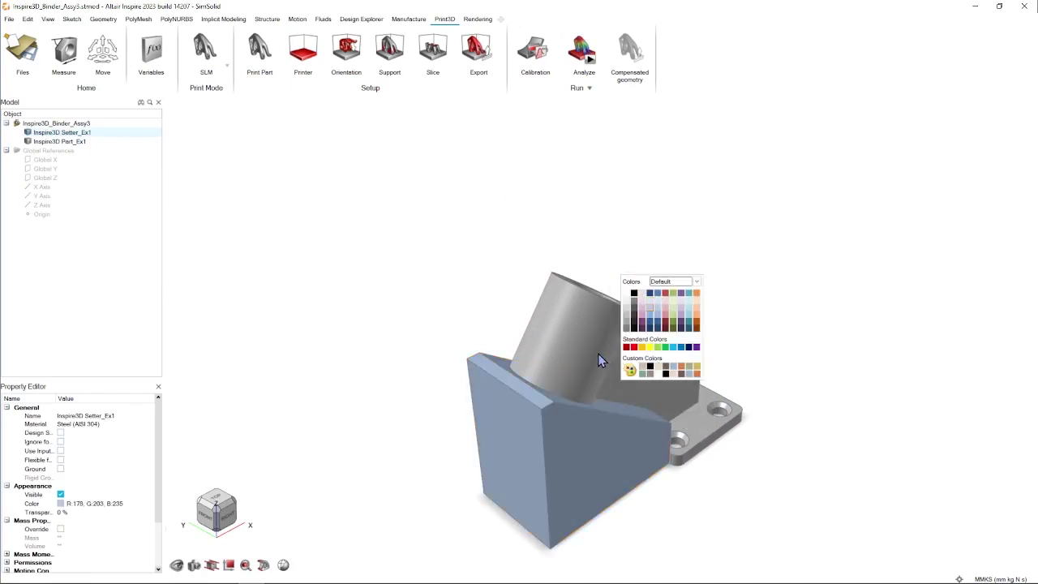
Open the bracket's colour choices without changing them, then orbit to view the bracket's front
left_click(598, 352)
right_click(597, 352)
left_click(622, 159)
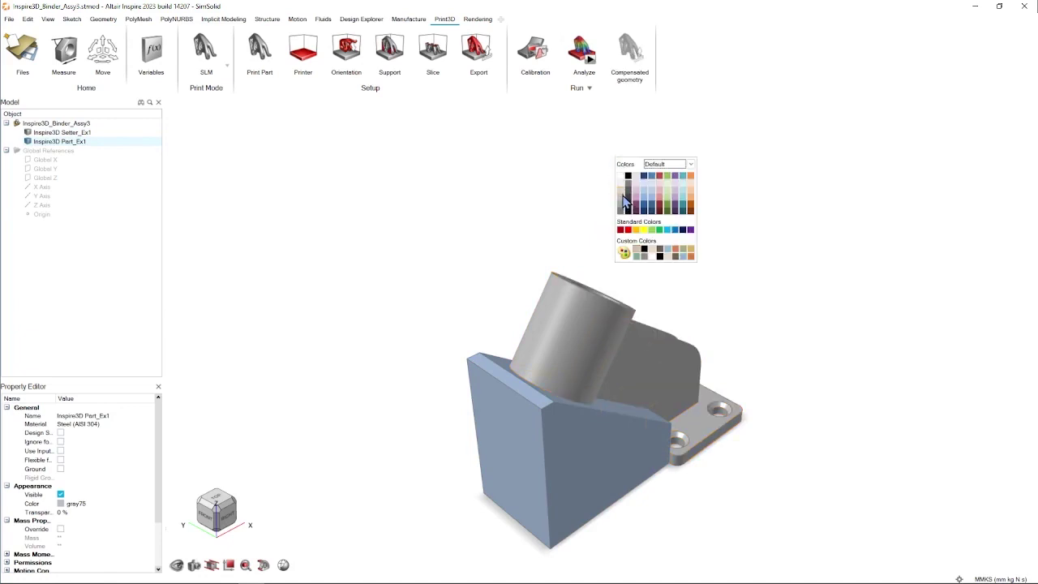
left_click(829, 389)
right_click_drag(607, 489, 781, 311)
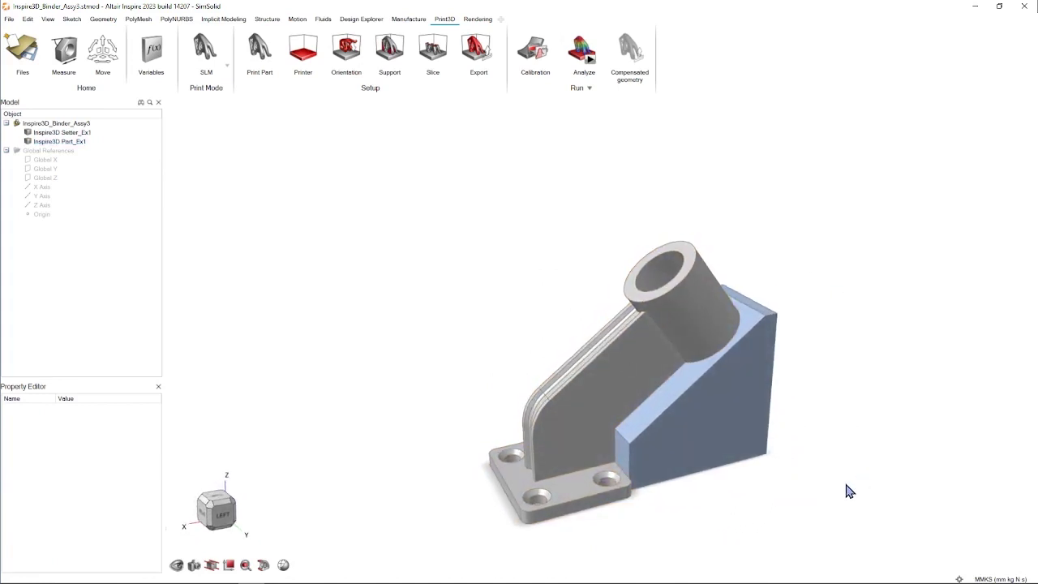
Switch the print mode to Binder Sinter and pick the bracket as the print part
left_click(227, 68)
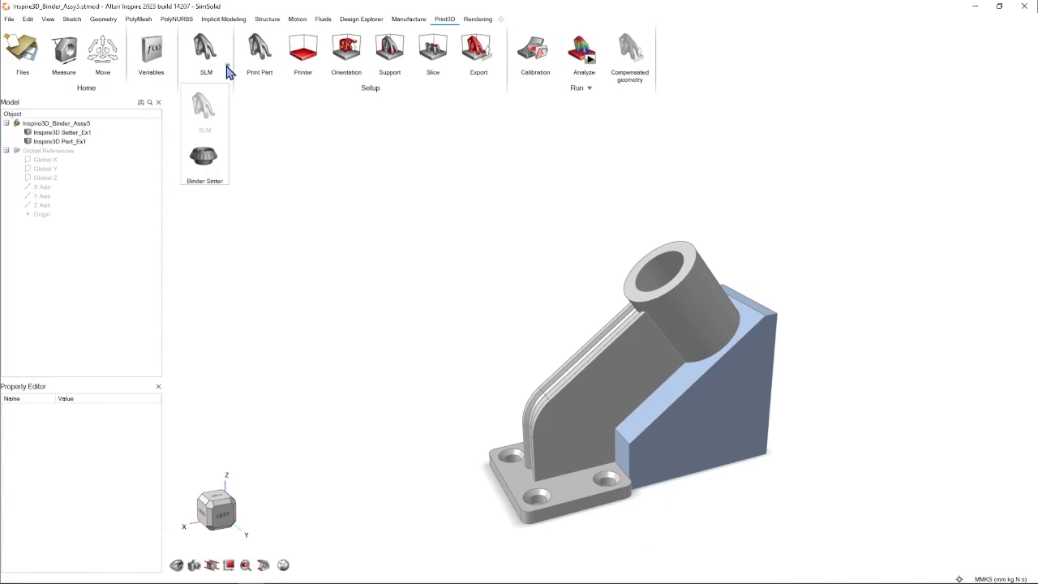
left_click(213, 162)
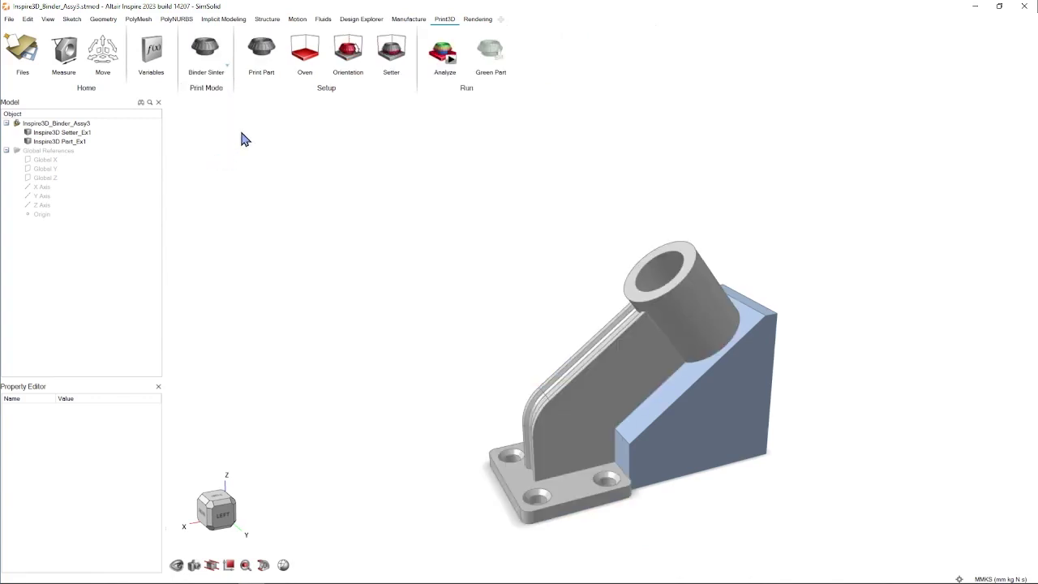
left_click(262, 50)
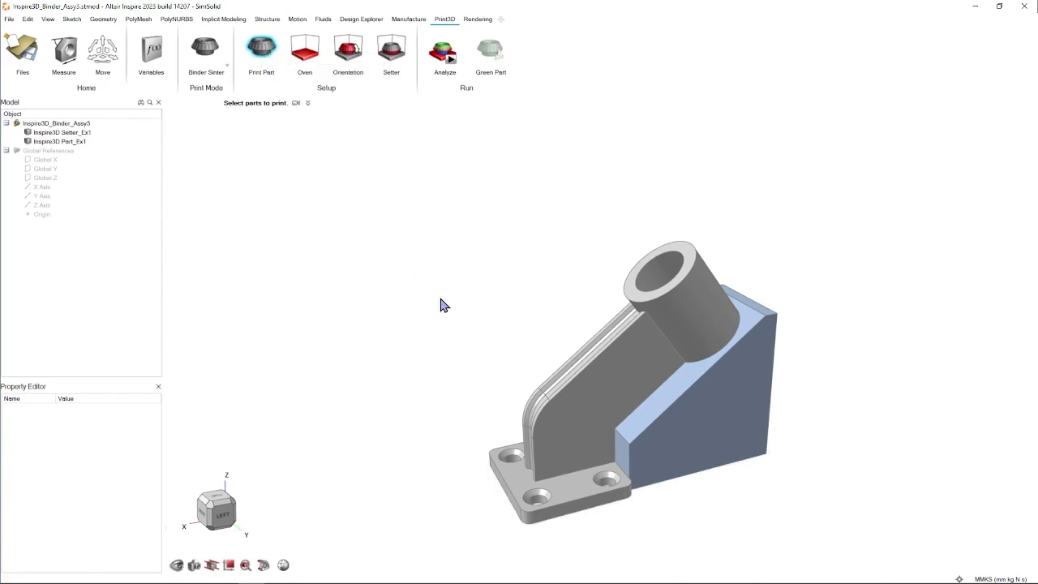
left_click(618, 387)
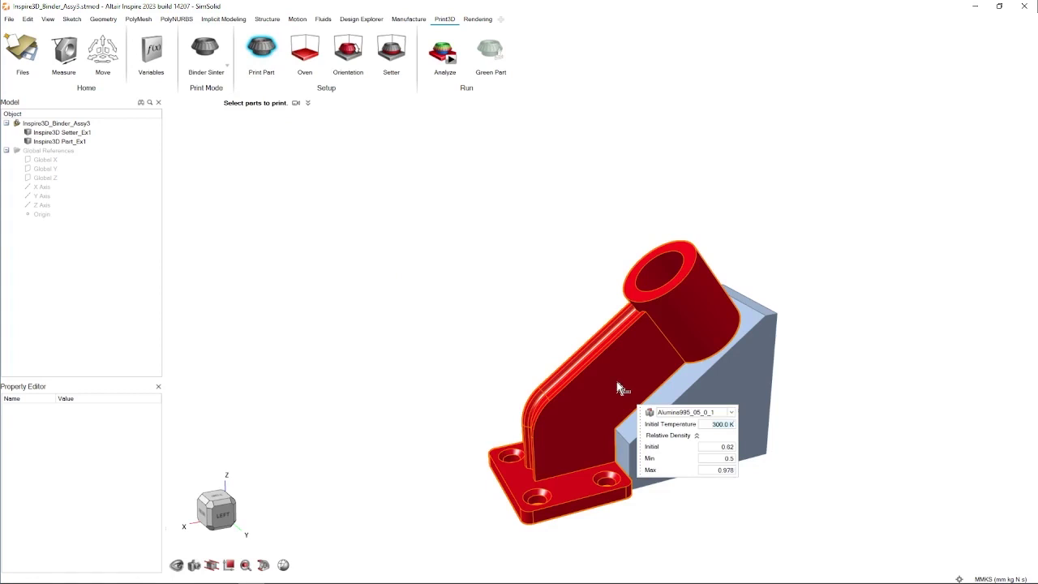
Keep Alumina995_05_0_1 as the print material and confirm the bracket print part
left_click(731, 412)
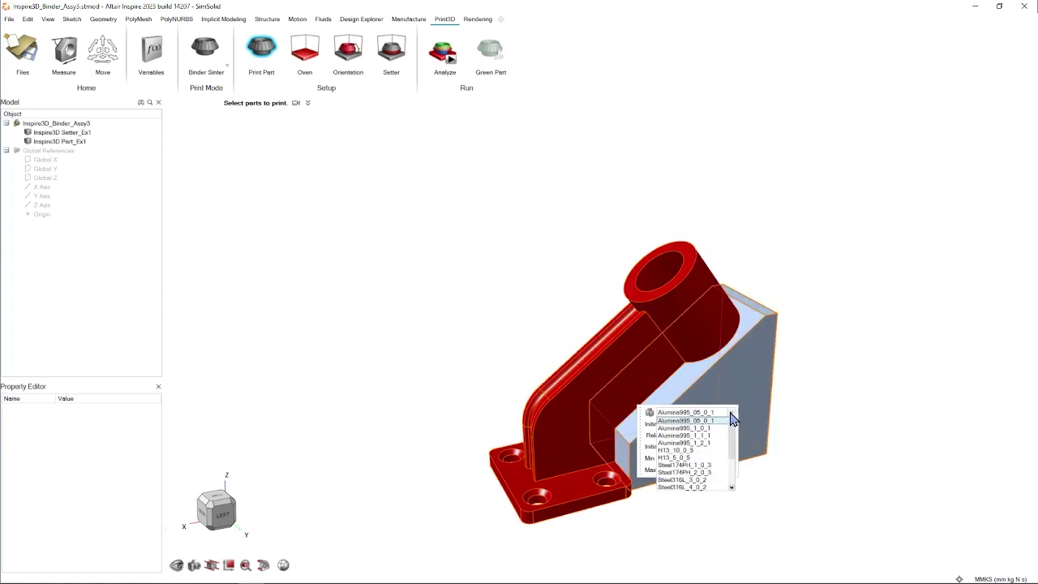
left_click_drag(733, 438, 728, 478)
scroll(724, 483, "up", 3)
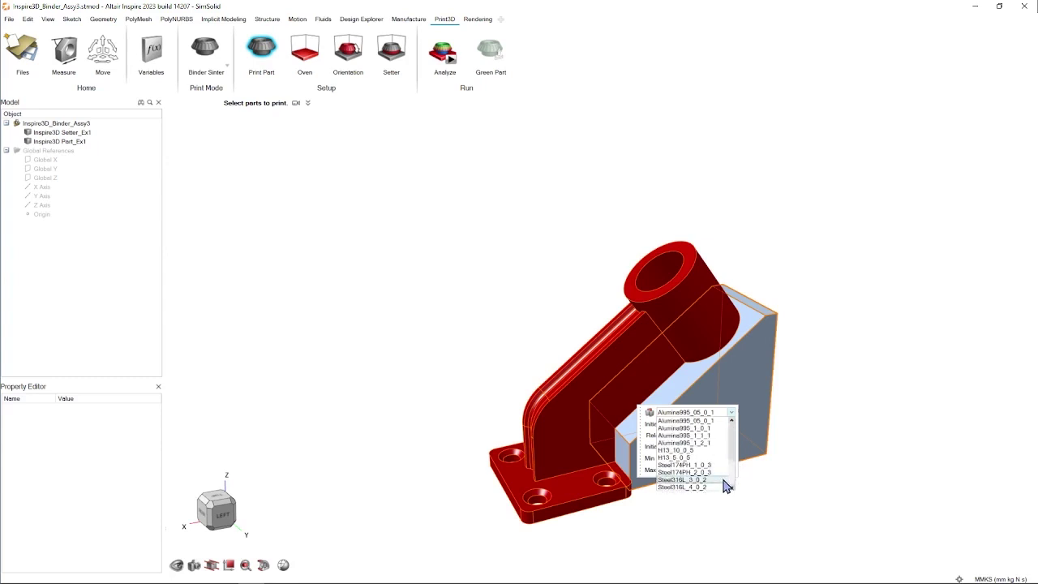
left_click(718, 421)
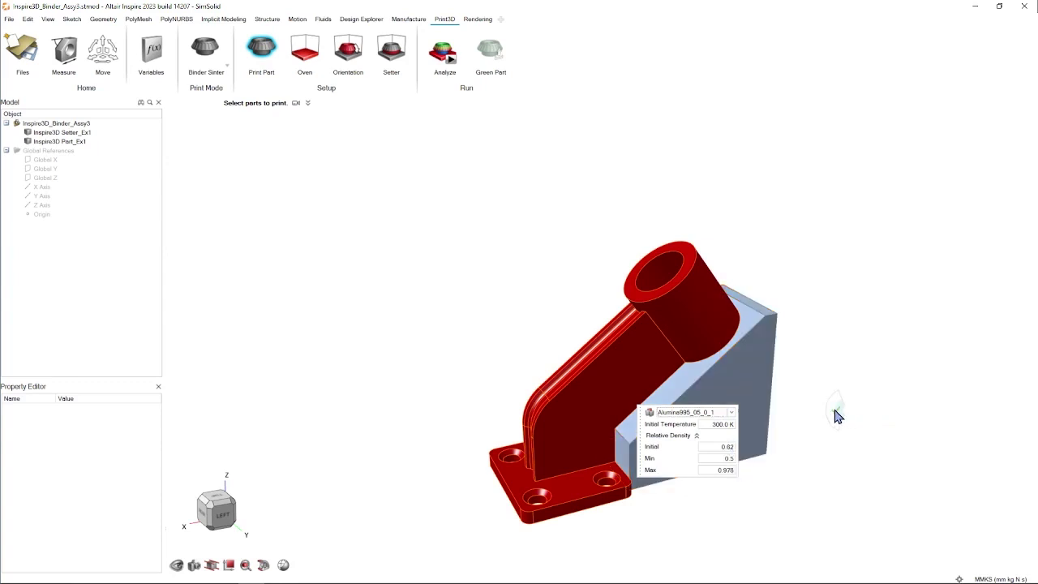
right_click(834, 417)
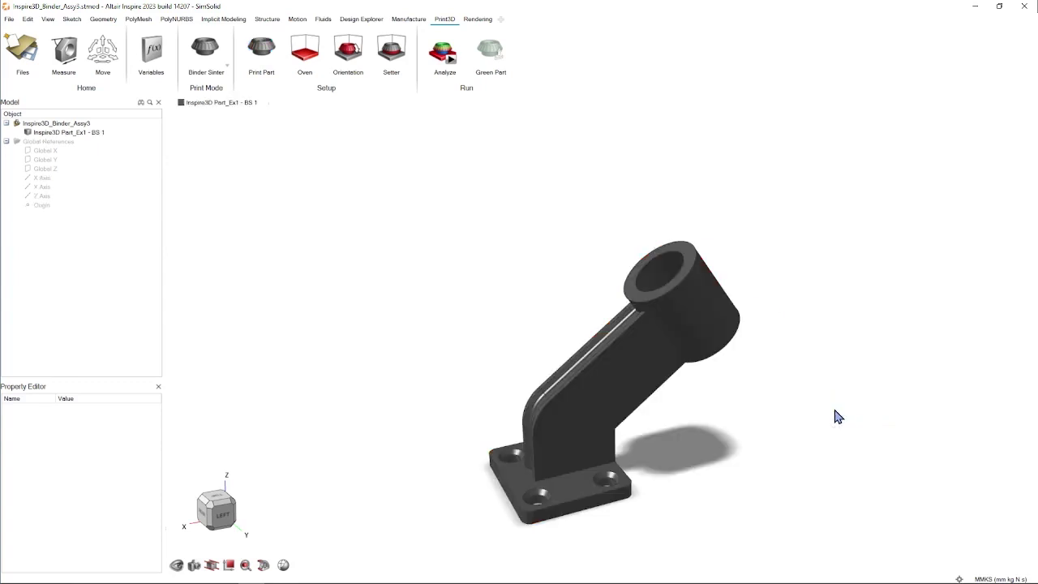
Designate the setter block as a live setter associated with Inspire3D Part_Ex1 - BS 1
left_click(276, 63)
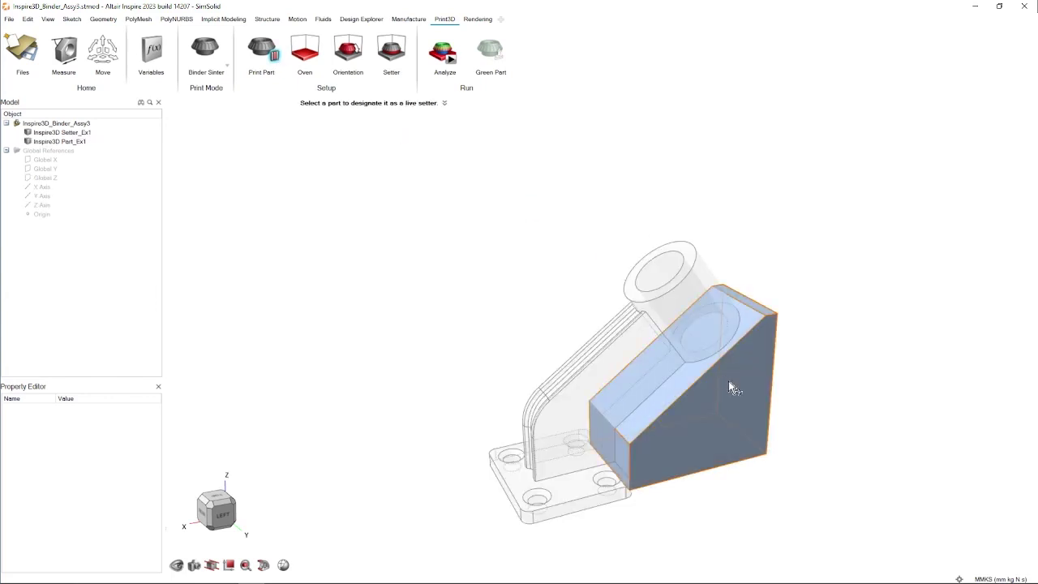
left_click(732, 388)
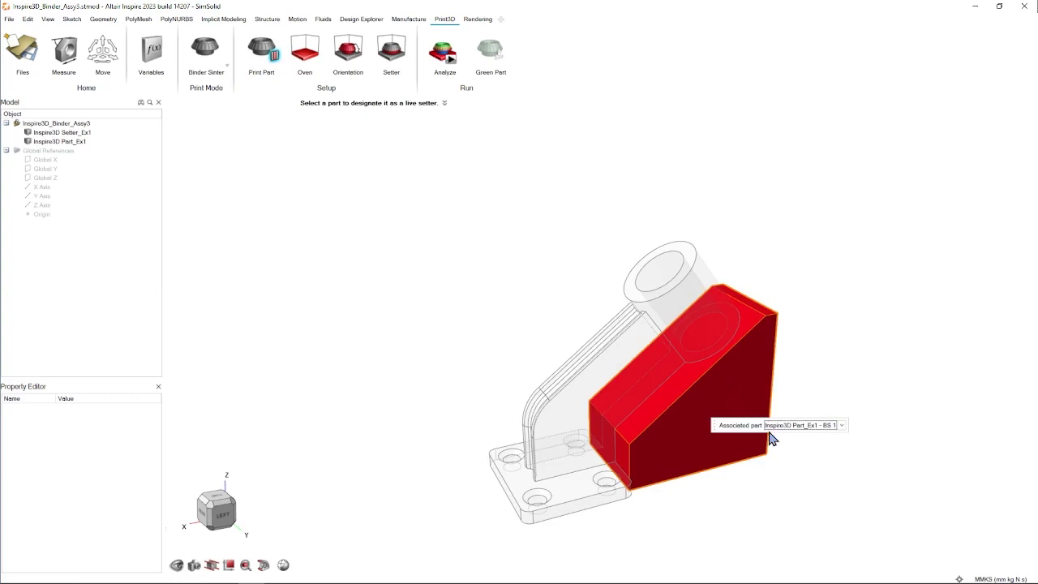
left_click(841, 426)
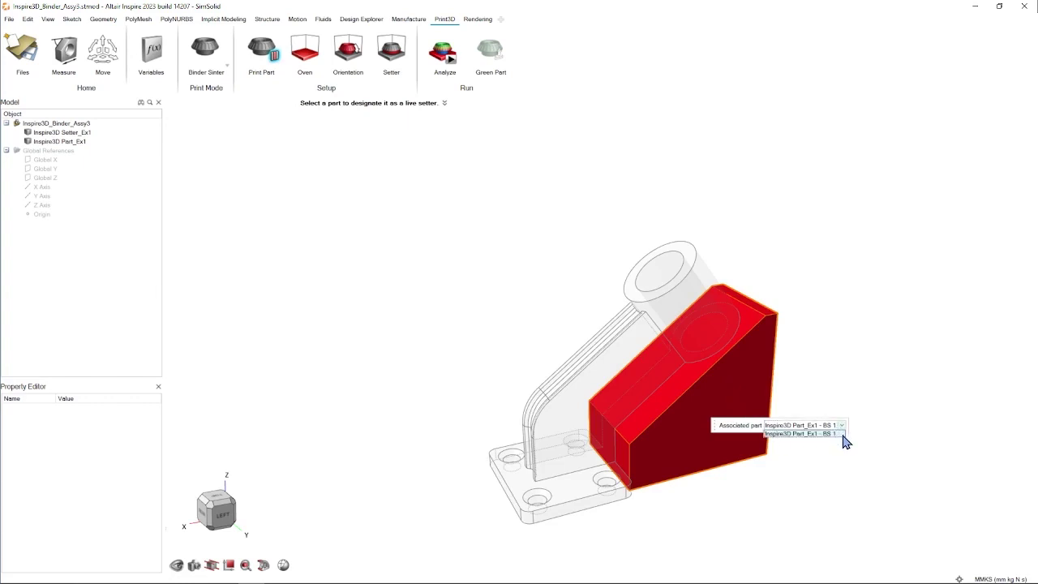
left_click(843, 434)
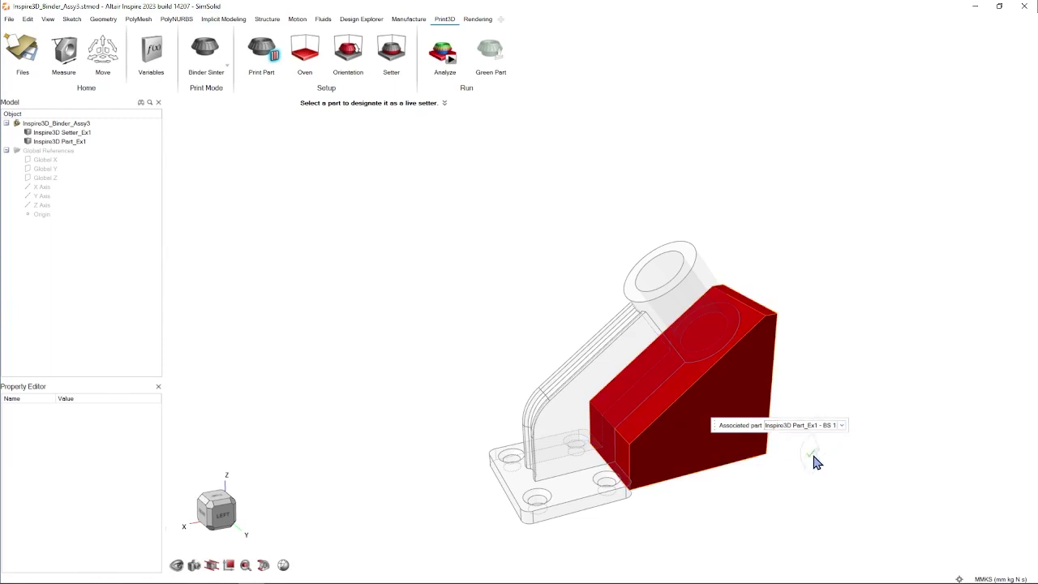
left_click(811, 454)
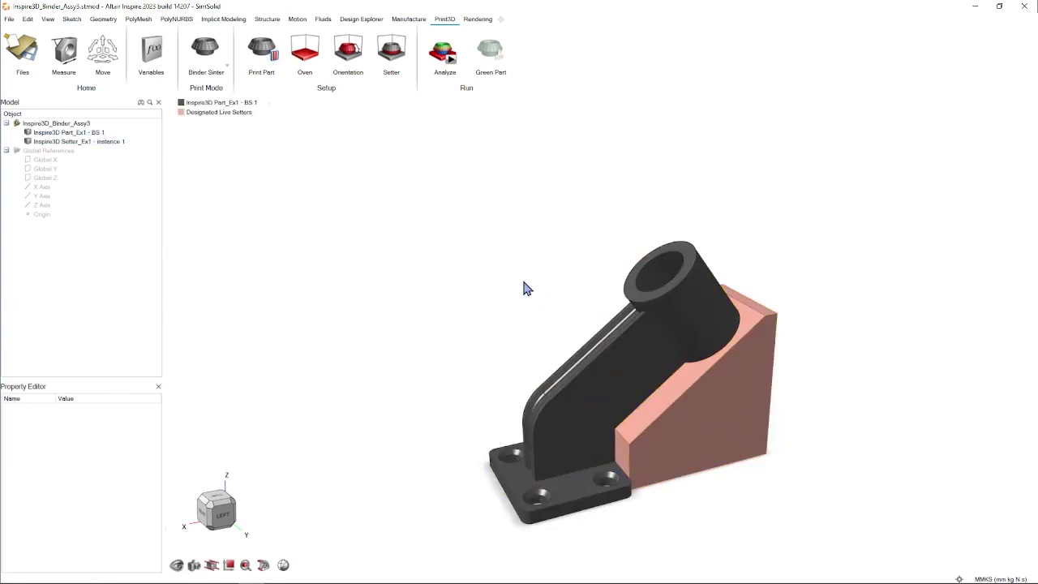
Create a 121.66 × 87.83 × 111.43 mm oven with the bracket and setter on its base
left_click(316, 62)
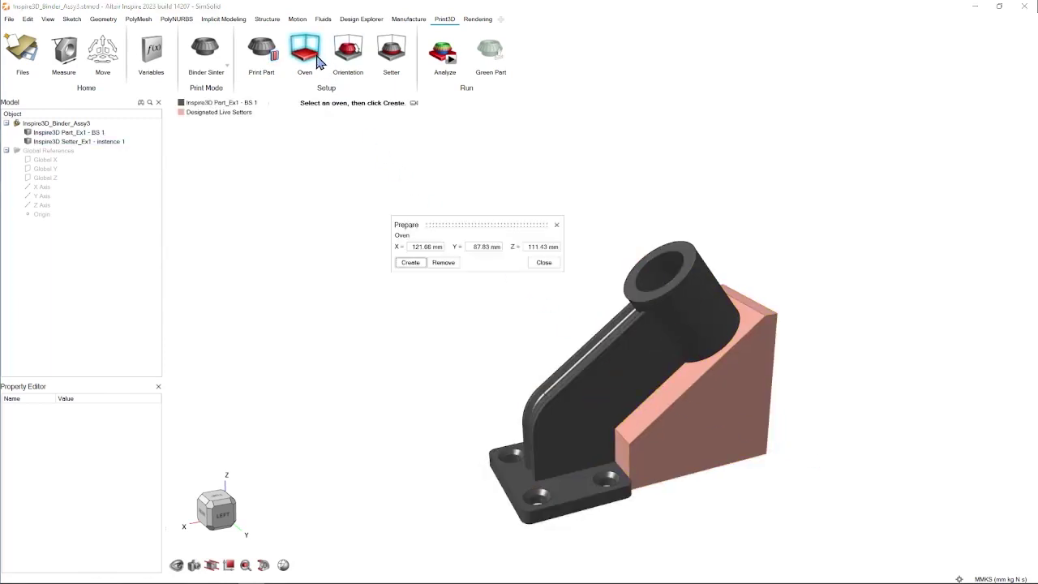
left_click(421, 274)
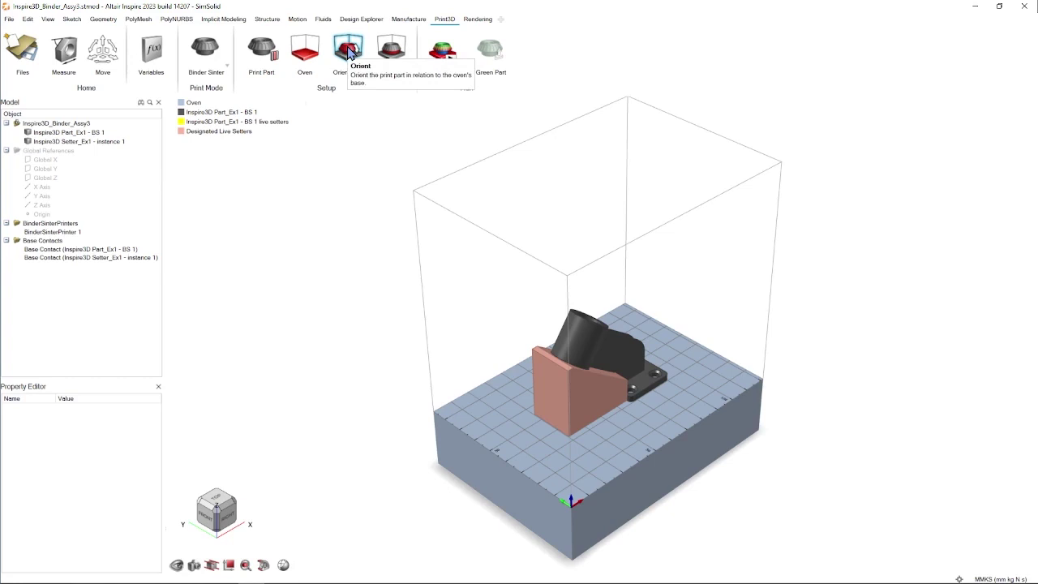
Set the bracket's bottom faces as its base contact, sitting at 0.0 mm offset
left_click(349, 52)
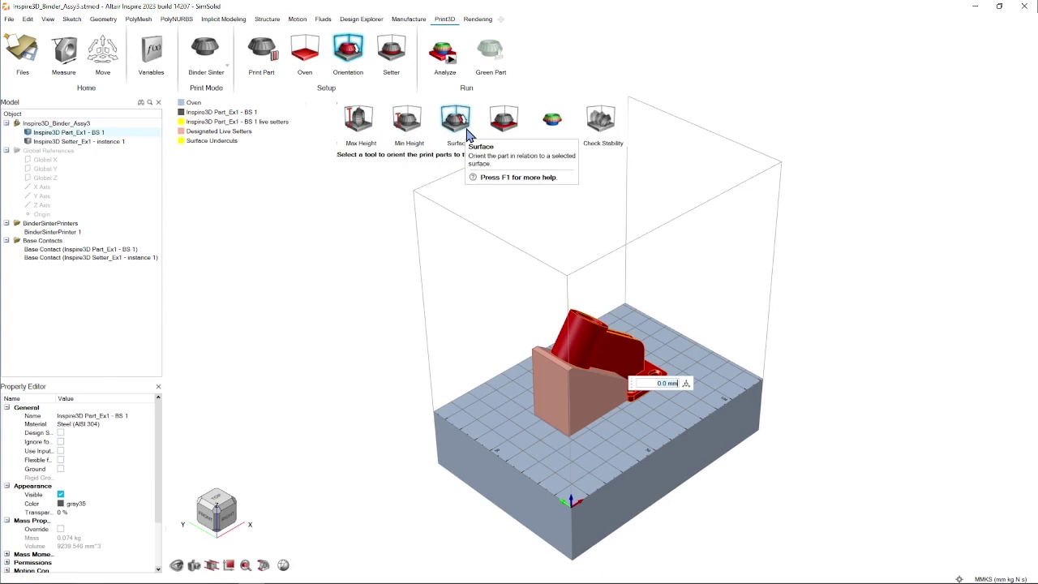
left_click(504, 118)
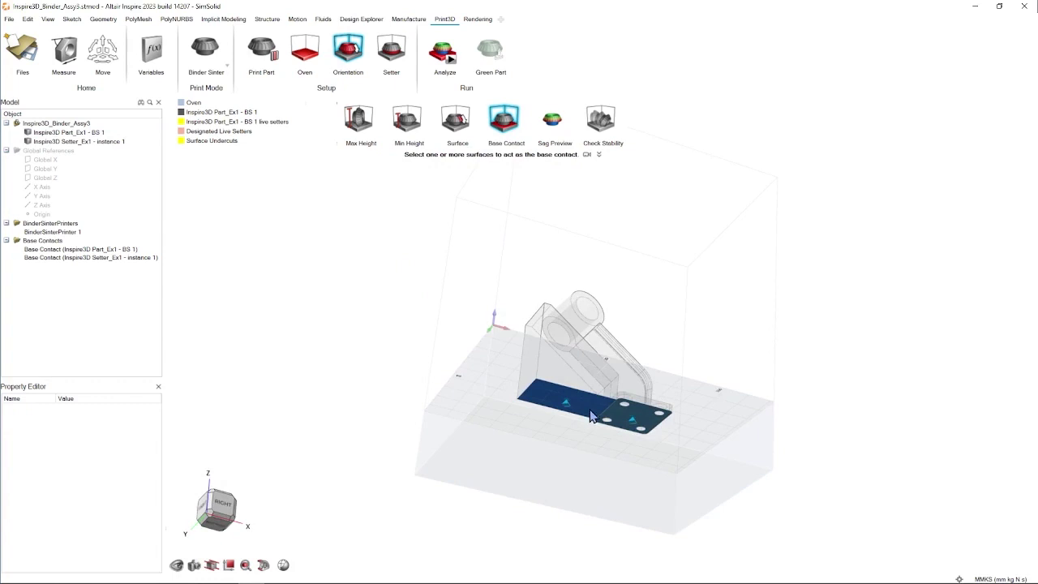
left_click(653, 295)
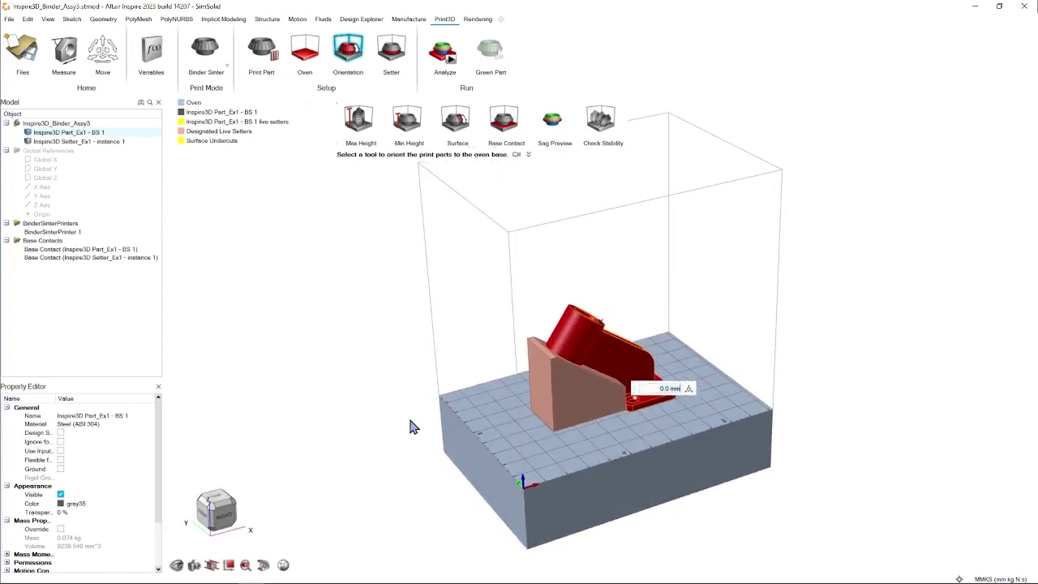
scroll(777, 365, "up", 2)
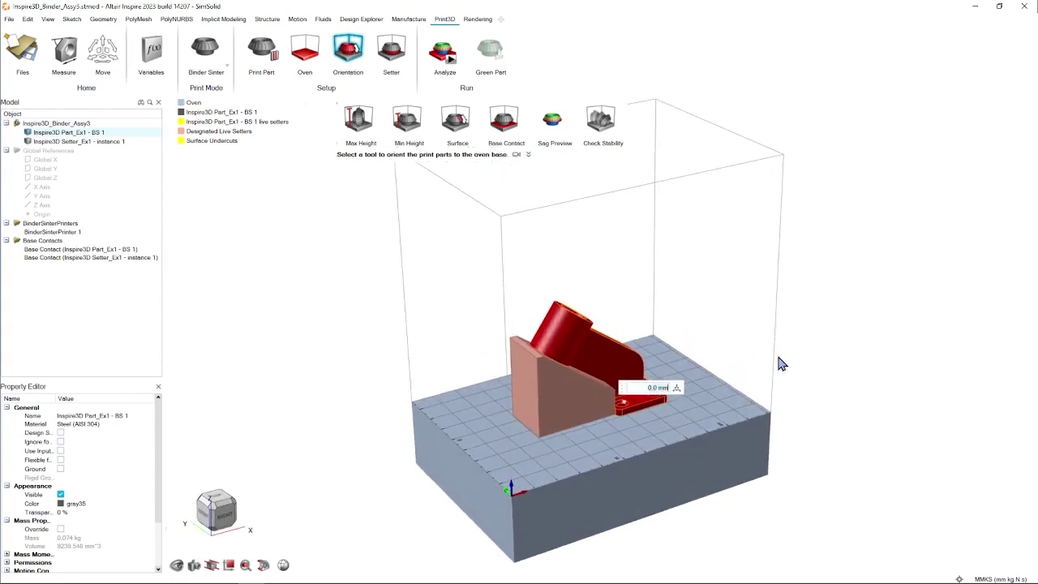
scroll(775, 383, "up", 1)
left_click(349, 50)
left_click(349, 50)
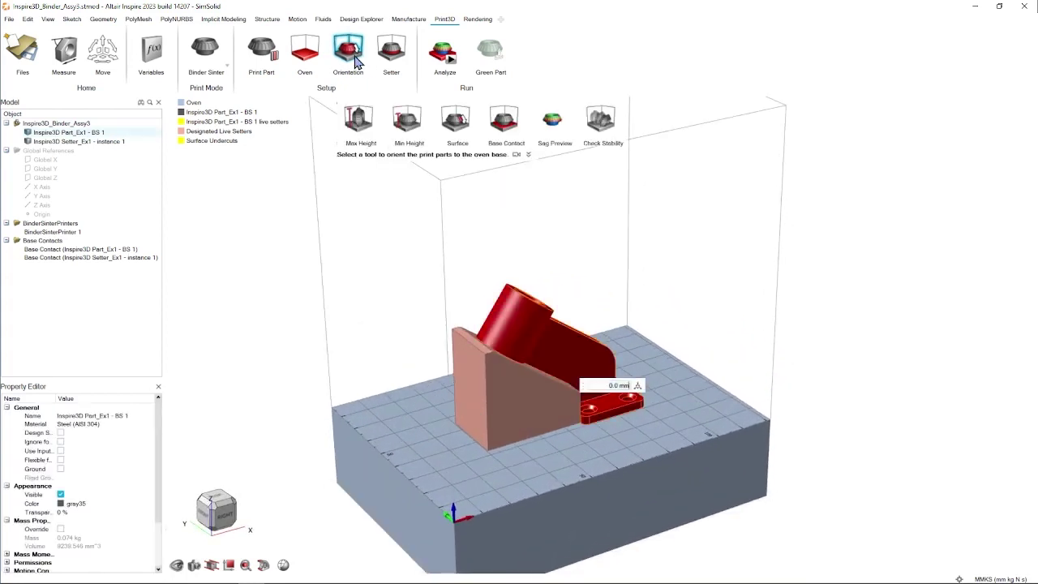
Run the sag preview simulation and orbit around the bracket to inspect its deformation
left_click(552, 121)
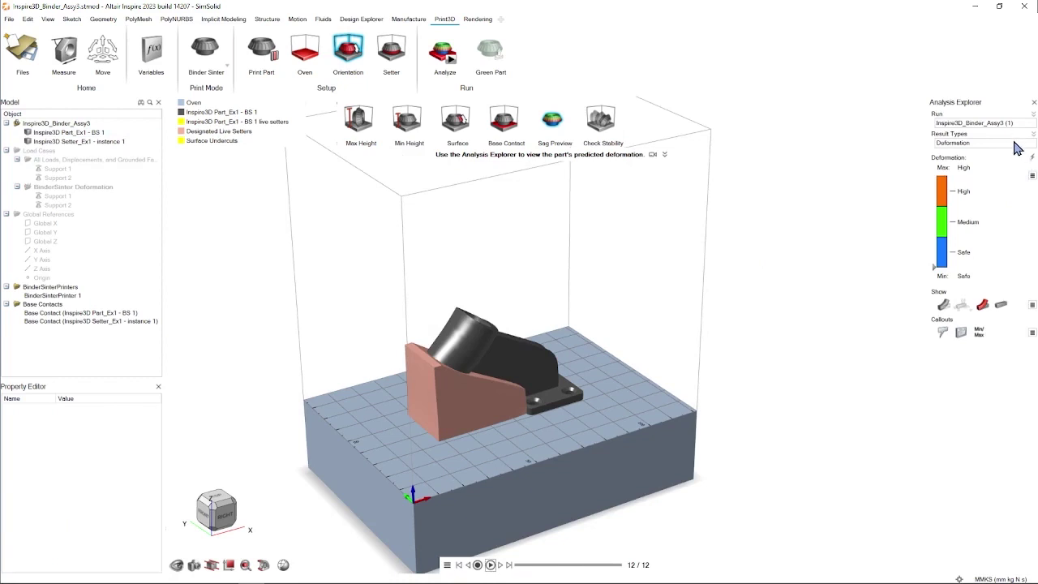
scroll(496, 399, "up", 3)
right_click_drag(431, 420, 350, 411)
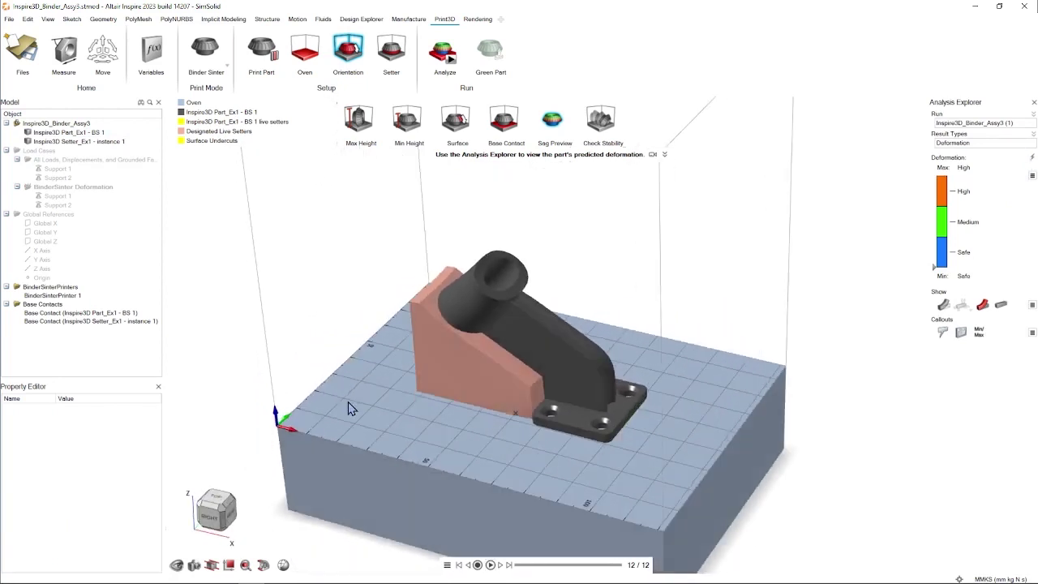
right_click_drag(679, 370, 537, 347)
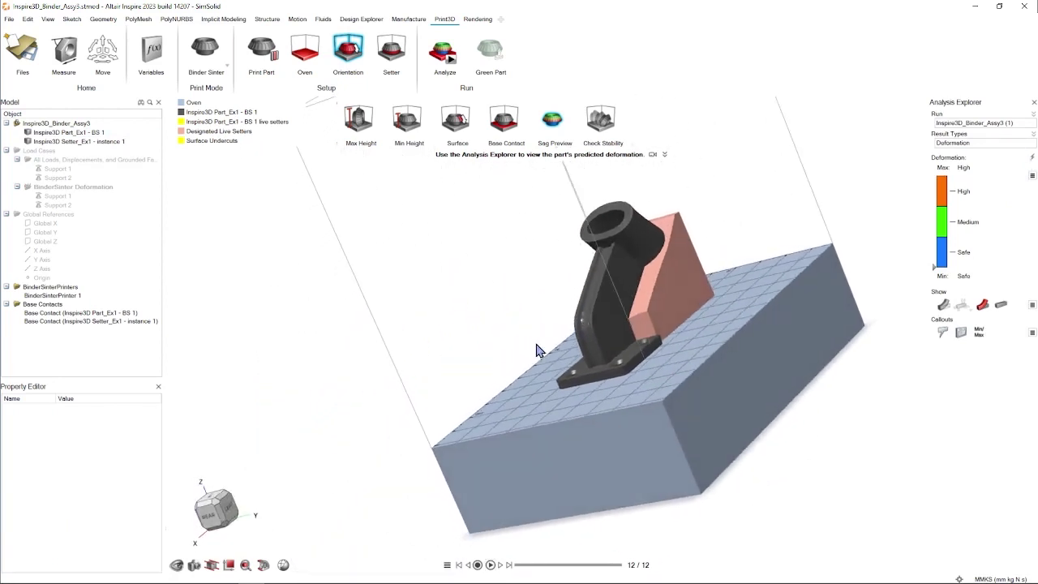
right_click_drag(719, 258, 454, 433)
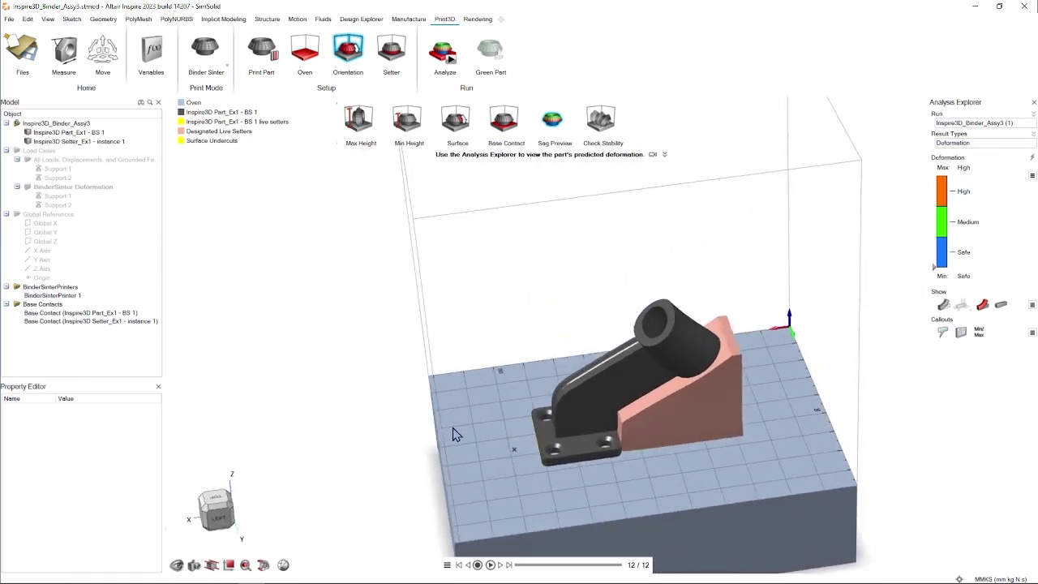
right_click_drag(707, 372, 788, 327)
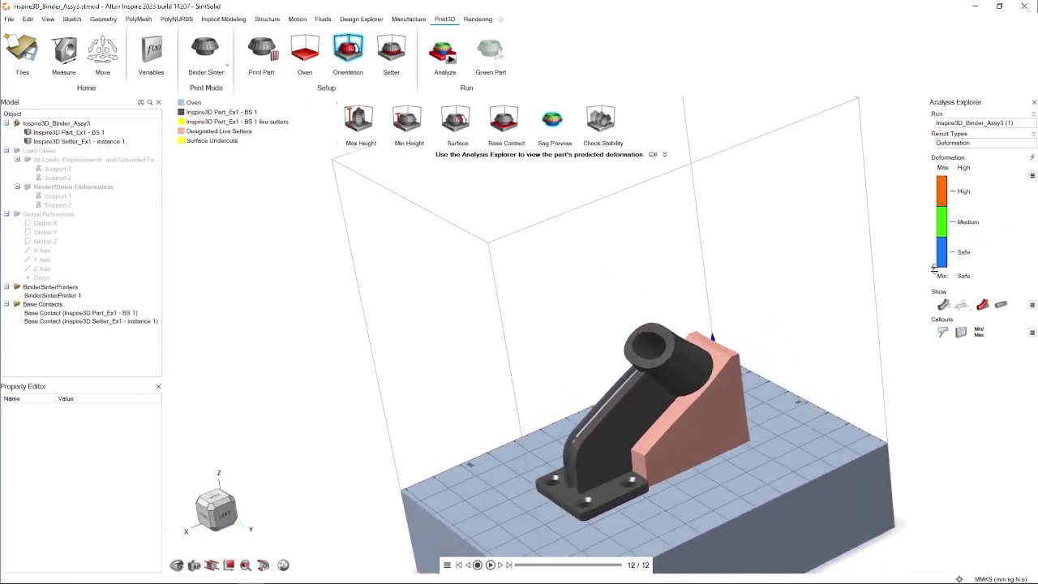
Overlay the original undeformed outline, then show the bracket in its undeformed shape
left_click(944, 306)
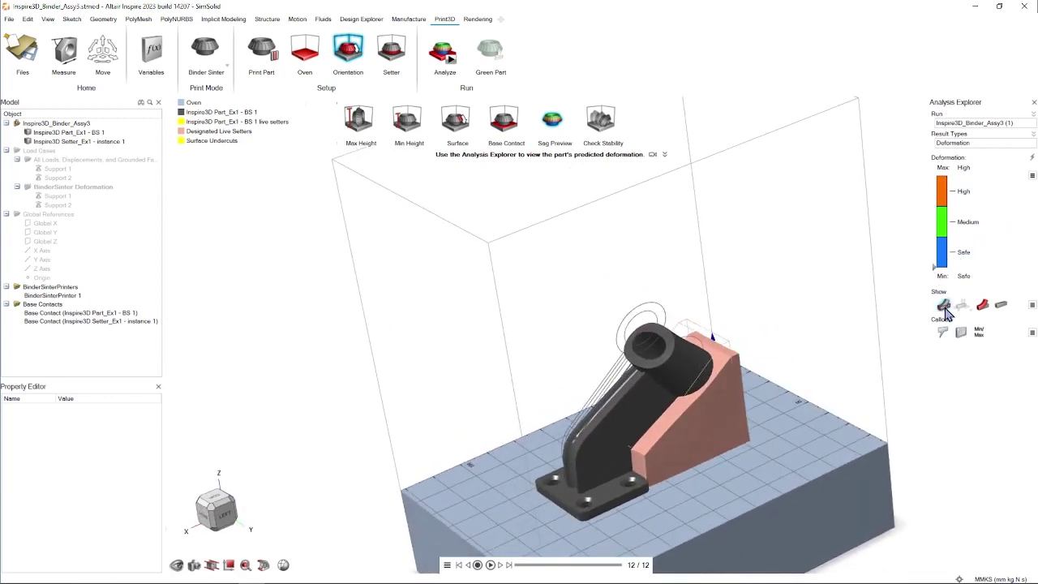
right_click_drag(475, 454, 453, 428)
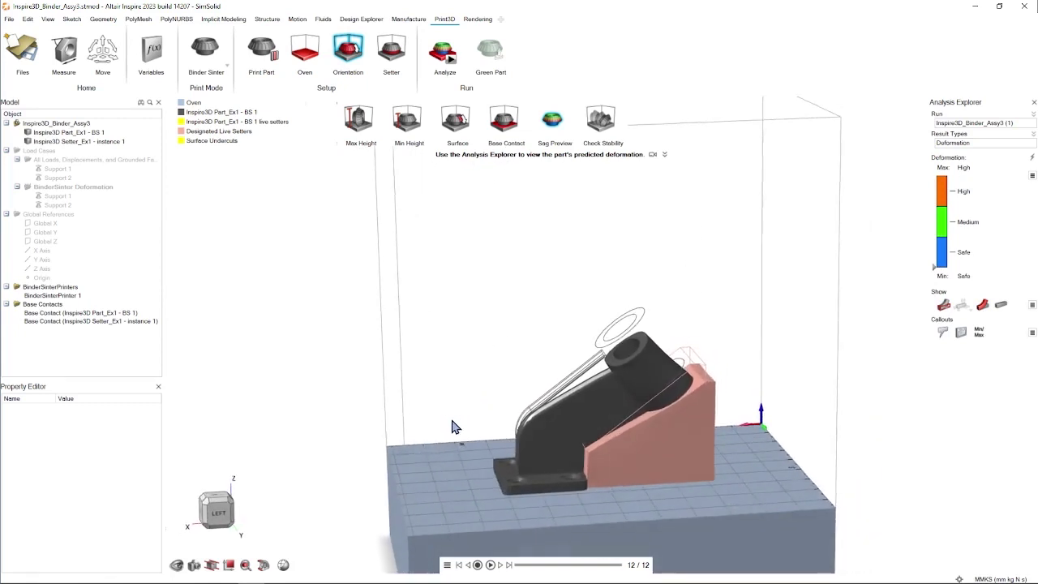
left_click(984, 308)
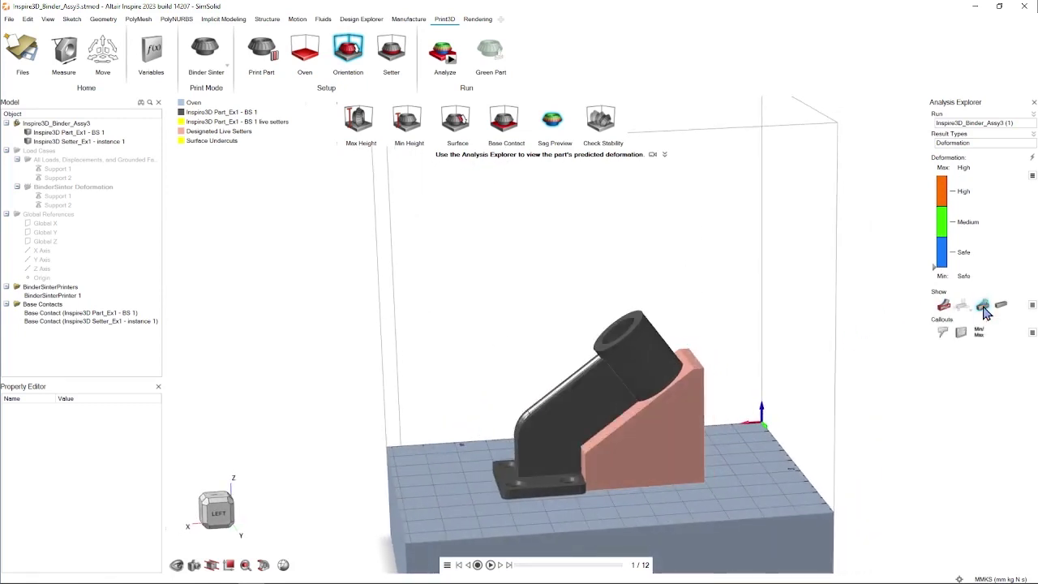
Contour the bracket by deformation, show its deformed shape with outline, and play the animation
left_click(1002, 308)
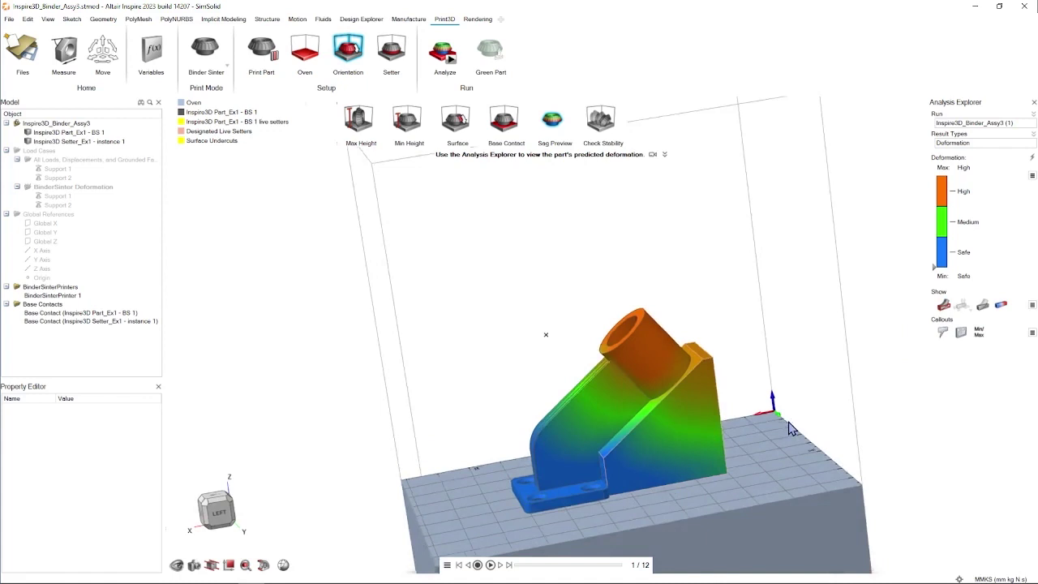
left_click(983, 306)
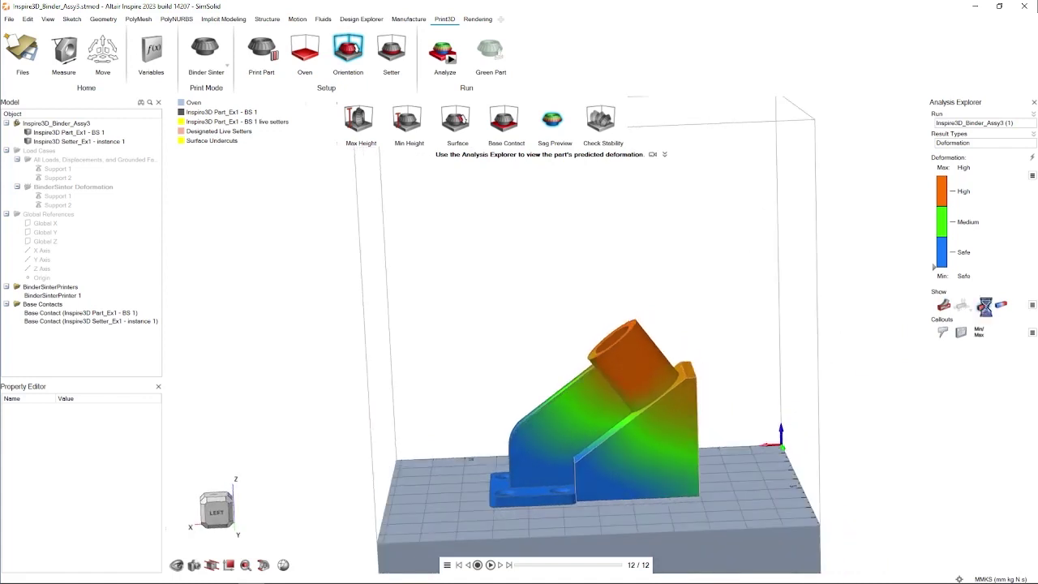
left_click(205, 509)
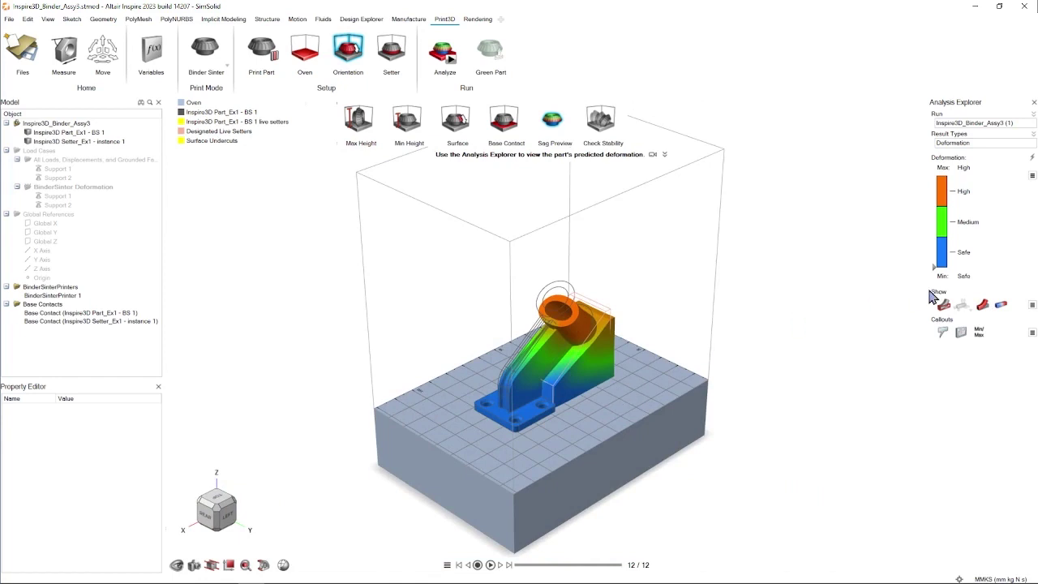
left_click(490, 564)
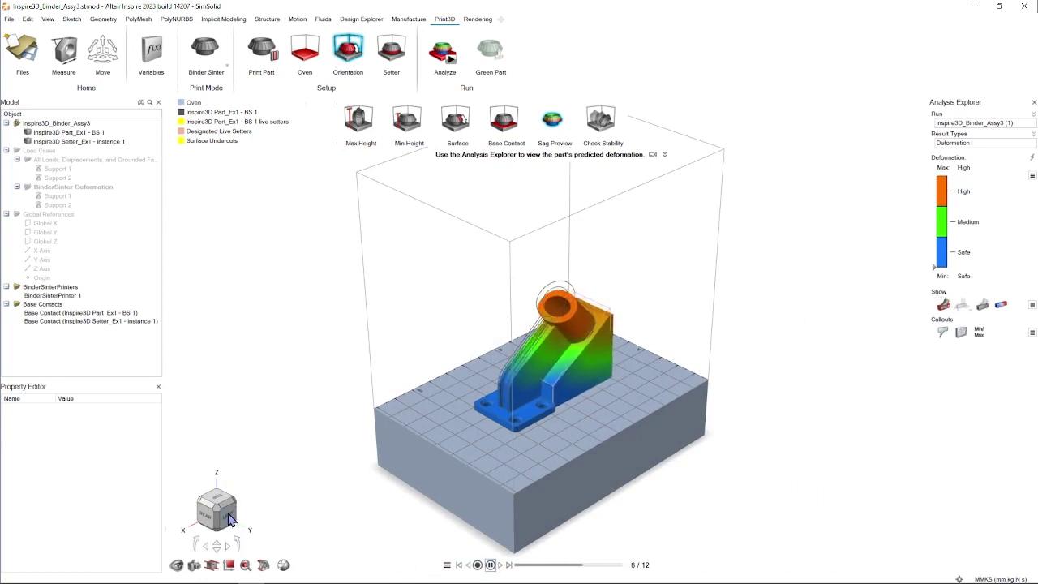
left_click(227, 520)
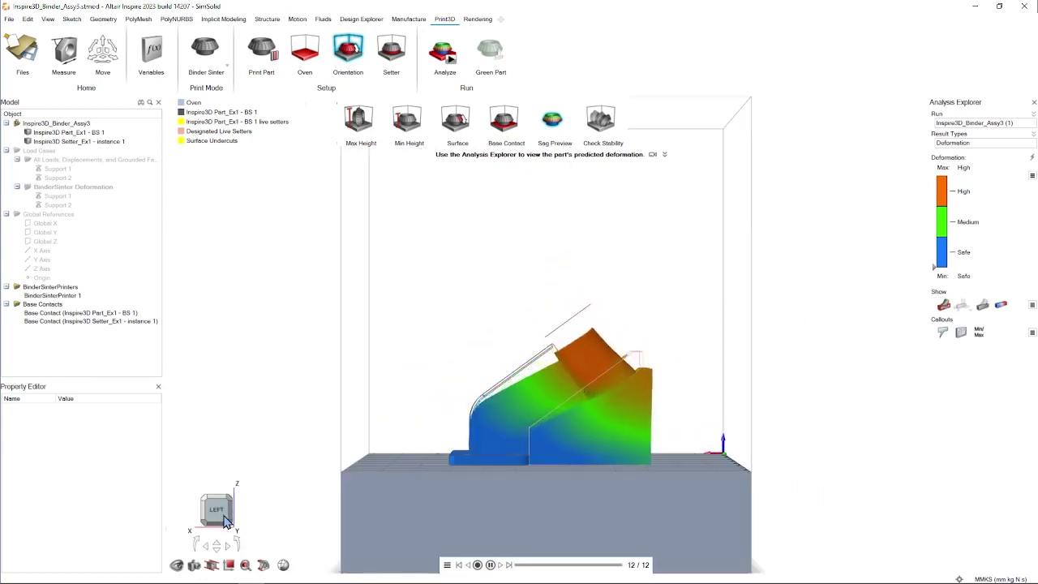
left_click(231, 505)
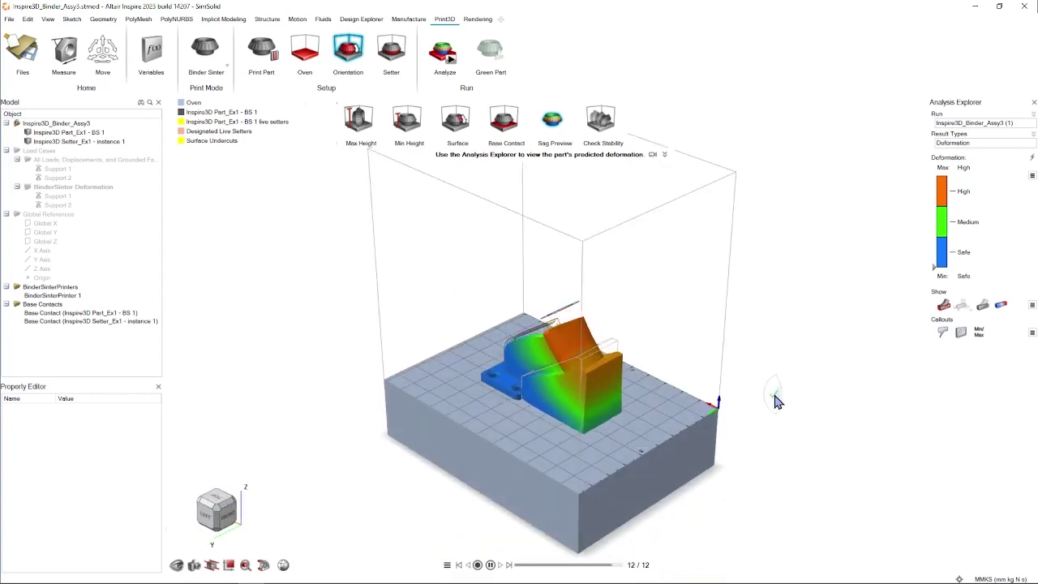
Run the stability check to confirm the bracket and setter won't tip, then exit it
left_click(610, 129)
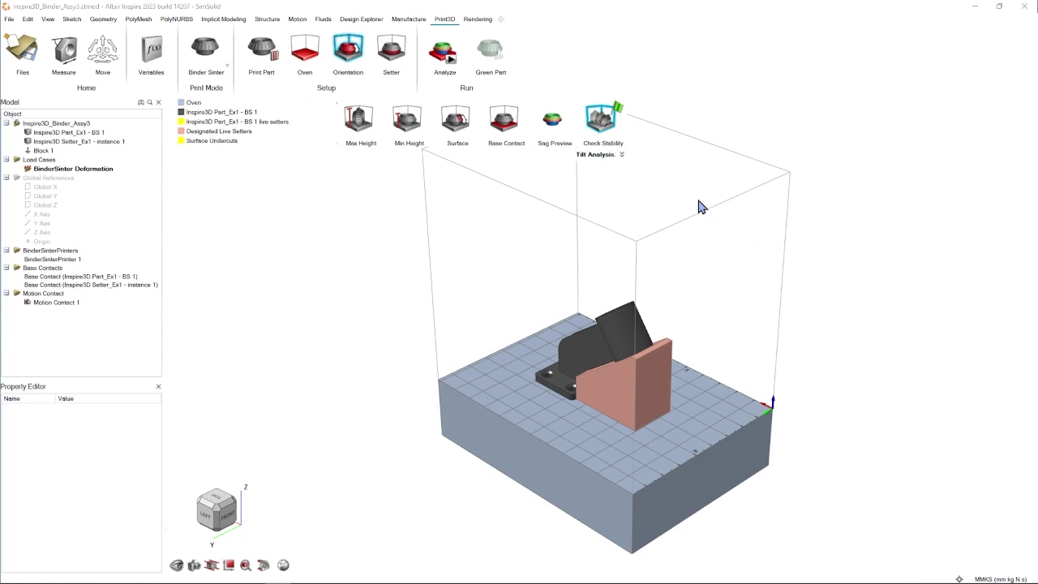
left_click(619, 112)
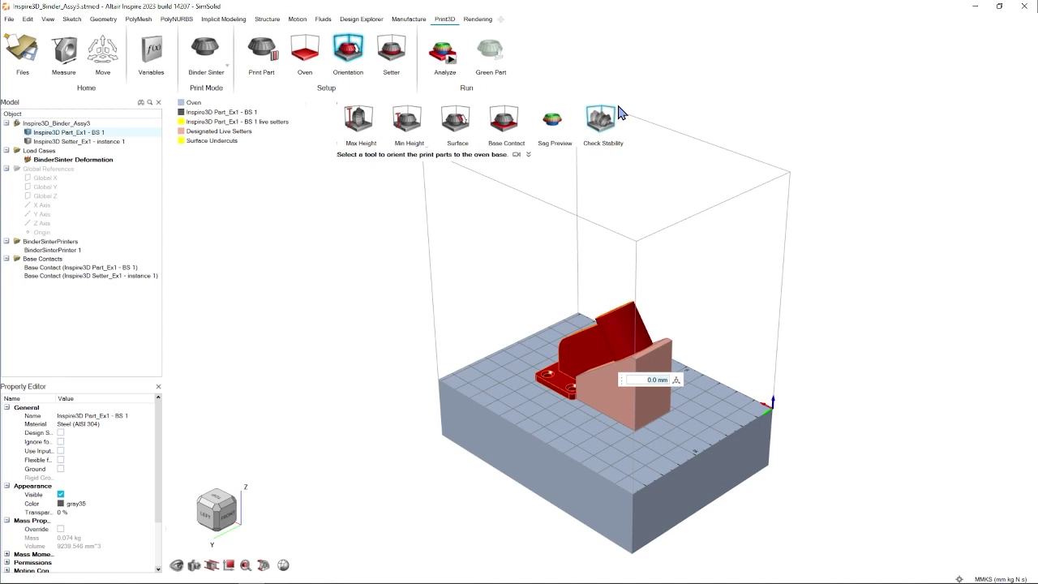
Select the support surface under the angled arm as a live setter, viewing the setter help video
left_click(391, 54)
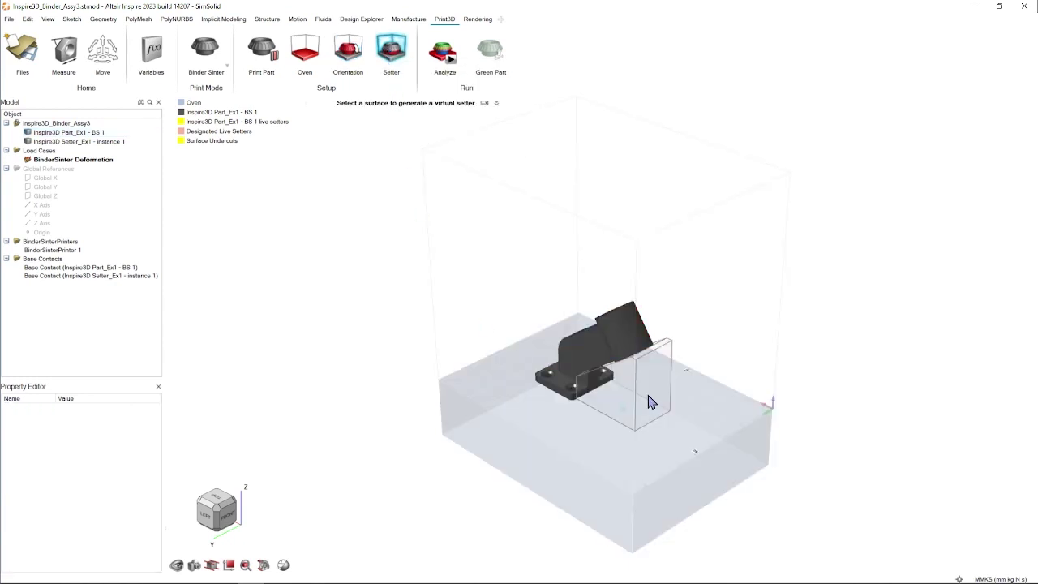
scroll(630, 357, "up", 5)
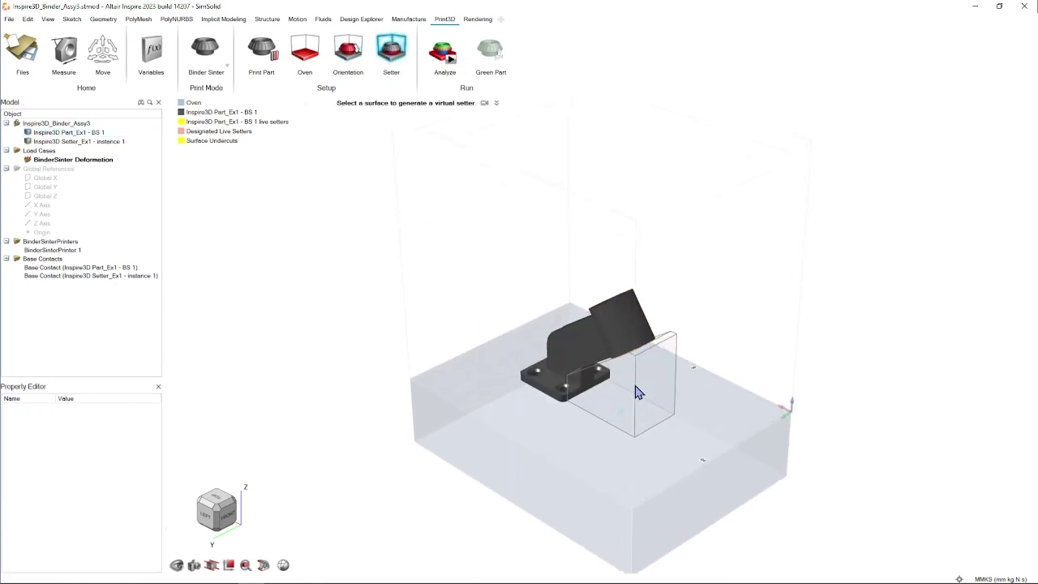
right_click_drag(618, 373, 614, 372)
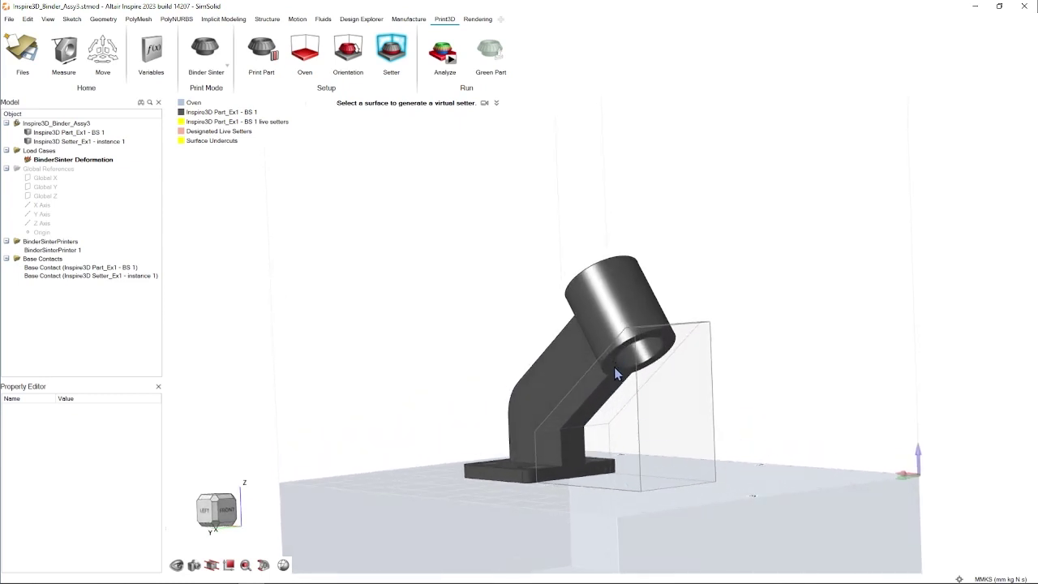
scroll(616, 374, "up", 2)
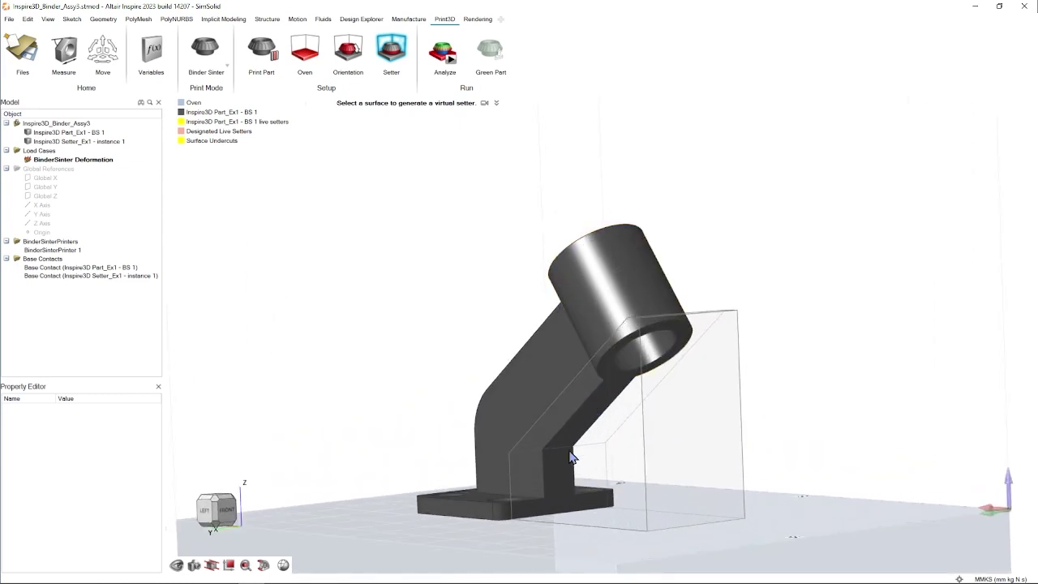
right_click_drag(655, 359, 546, 451)
left_click(484, 104)
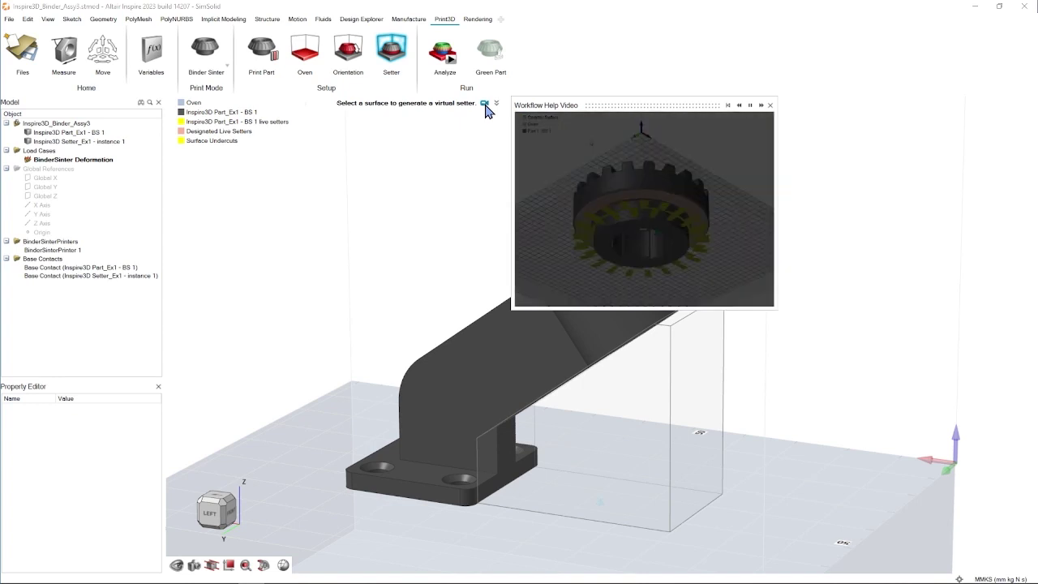
left_click(441, 200)
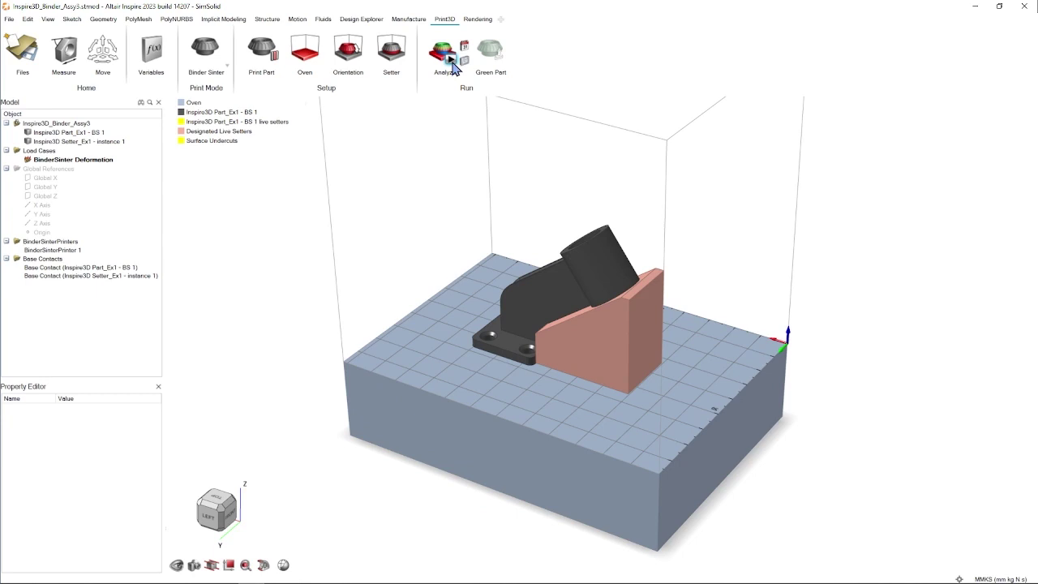
Open the Binder Sinter analysis settings, move them aside and keep Shrinkage as the type
left_click(451, 61)
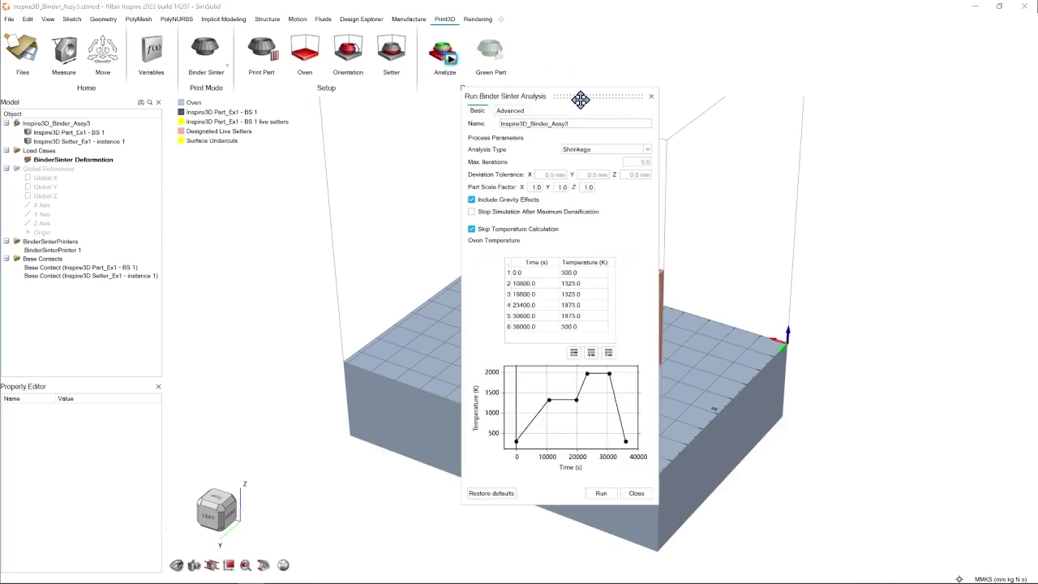
left_click_drag(580, 99, 865, 105)
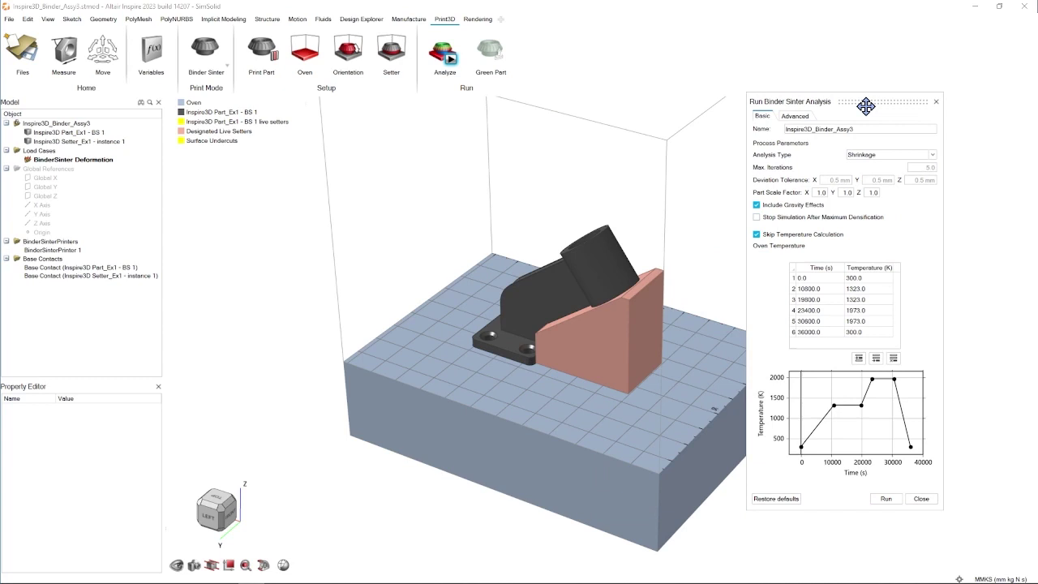
left_click(933, 155)
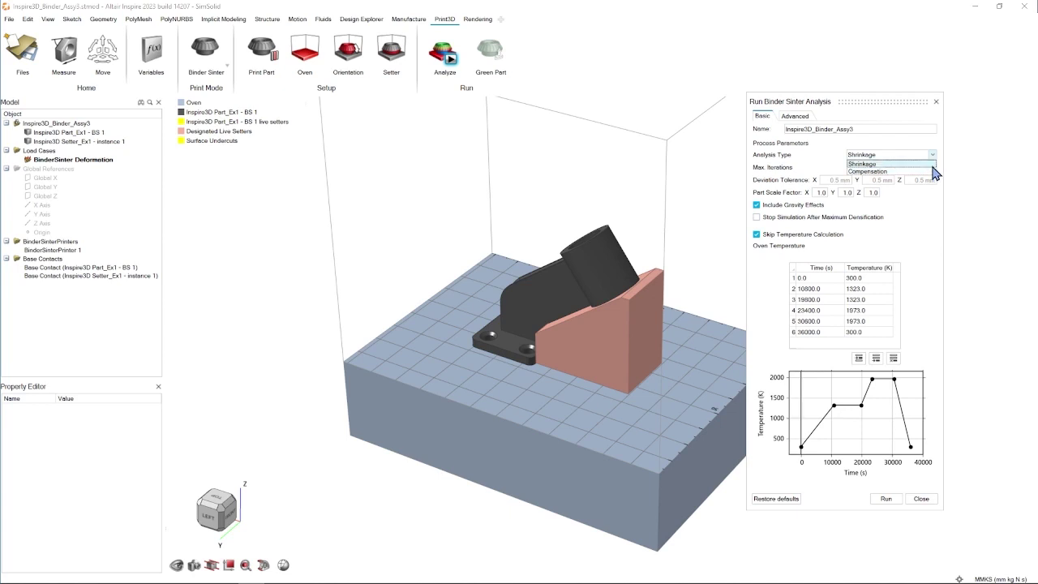
left_click(932, 165)
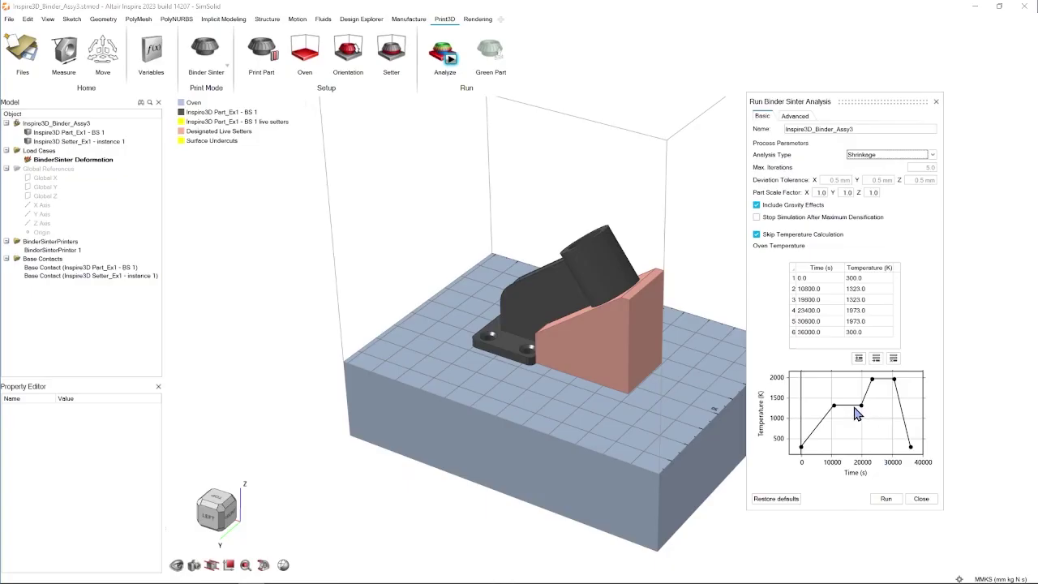
Shift the oven profile's 23400 s point to 23530 s and view the Advanced settings
mouse_move(838, 410)
mouse_move(874, 381)
left_click(861, 290)
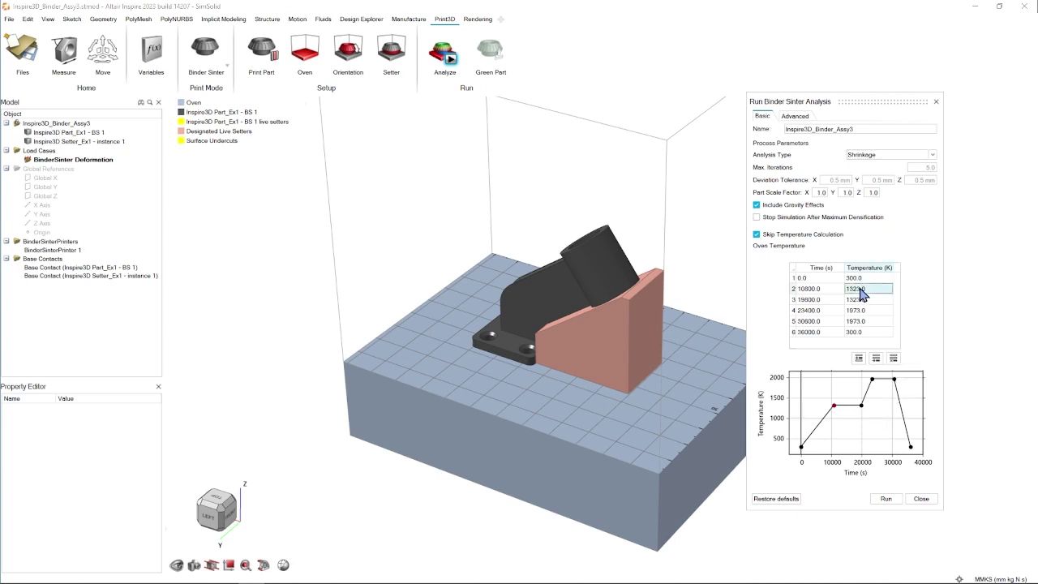
left_click(821, 289)
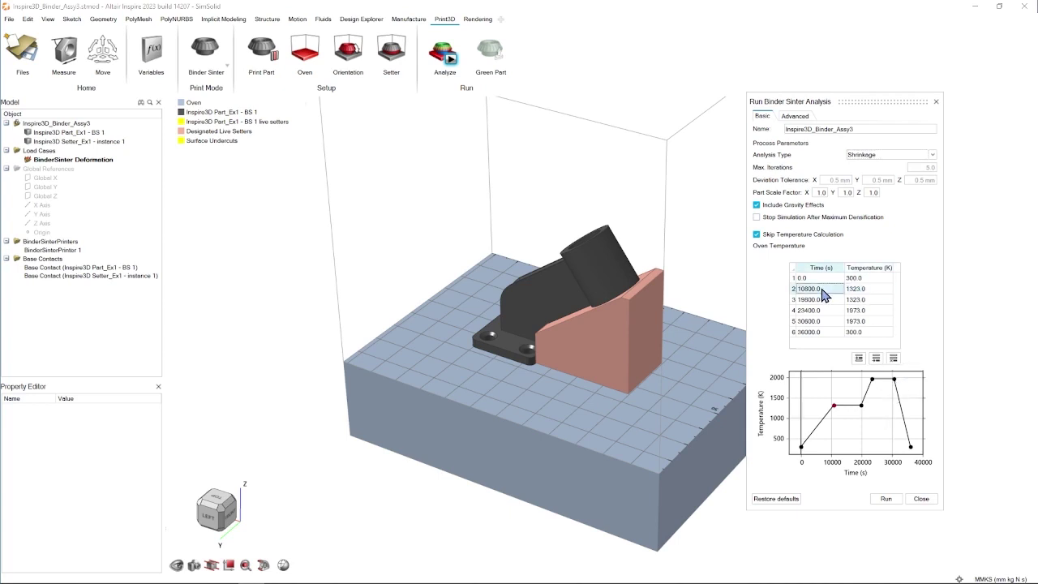
left_click(821, 289)
left_click(824, 299)
left_click(896, 383)
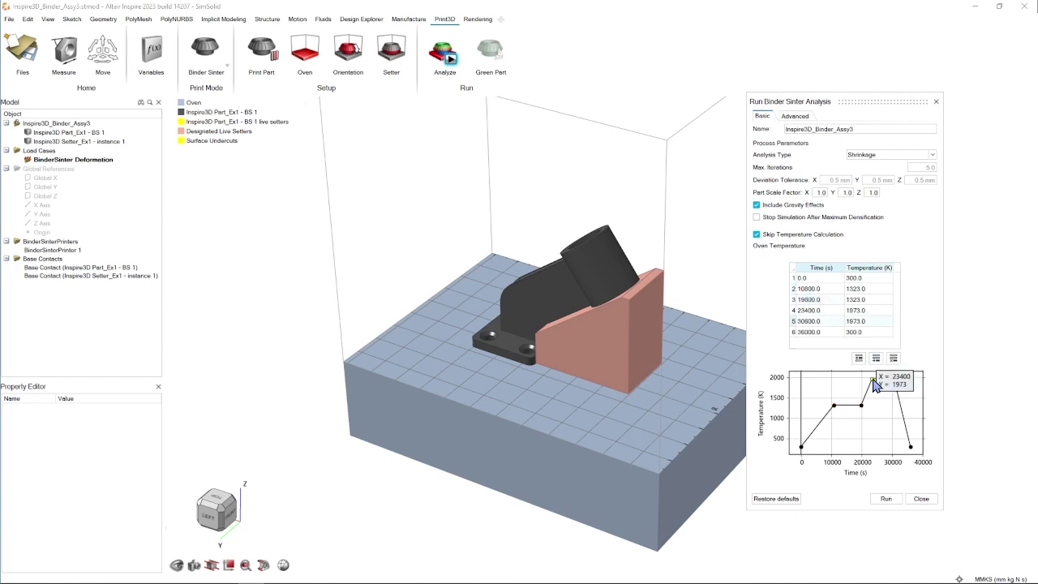
left_click(835, 406)
mouse_move(873, 383)
left_click_drag(874, 380, 874, 380)
left_click(799, 118)
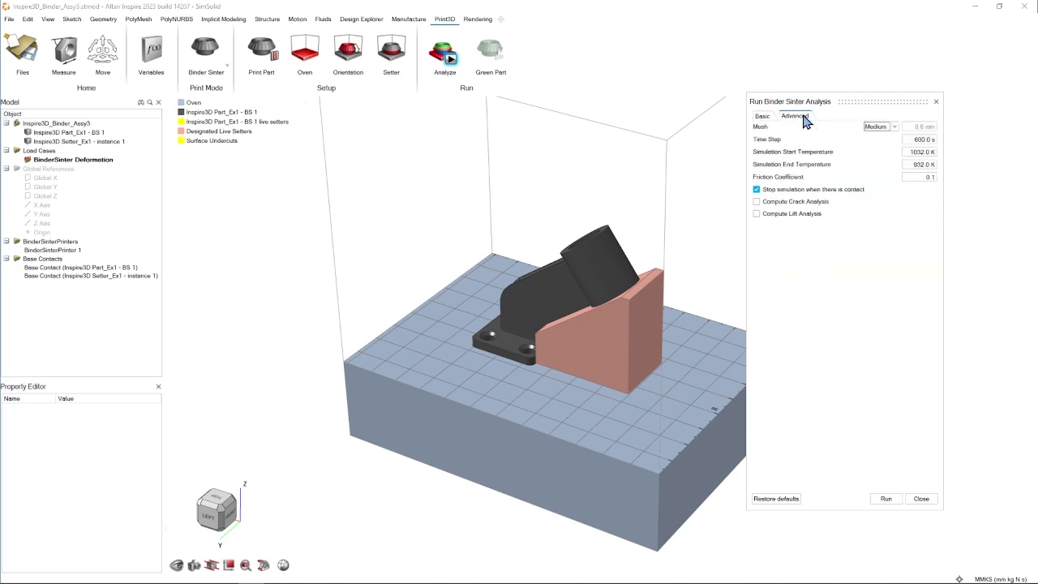
Keep the Medium mesh size and run the binder-sinter shrinkage analysis to completion
left_click(894, 127)
left_click(895, 130)
left_click(763, 116)
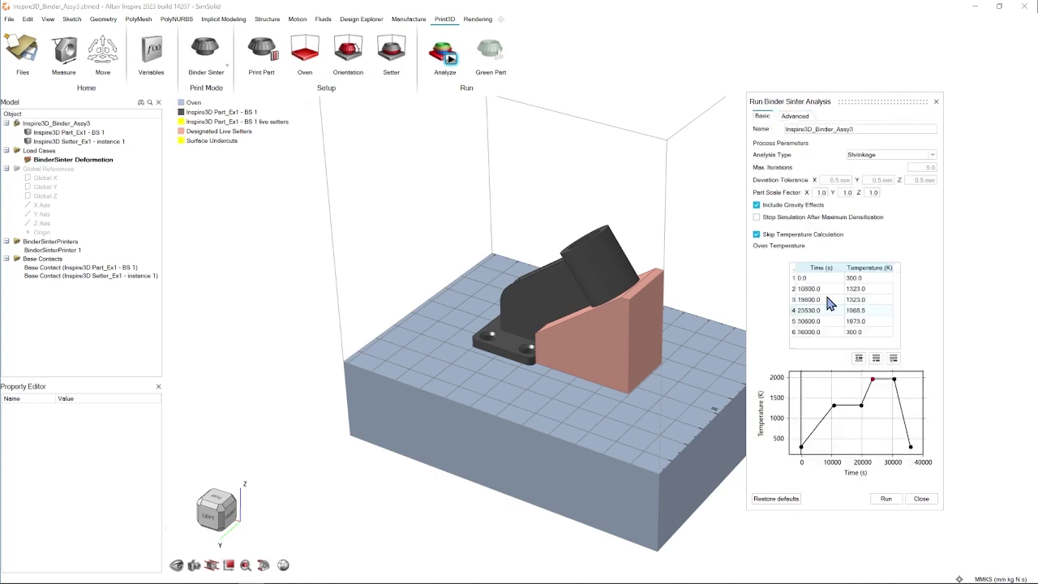
left_click(884, 498)
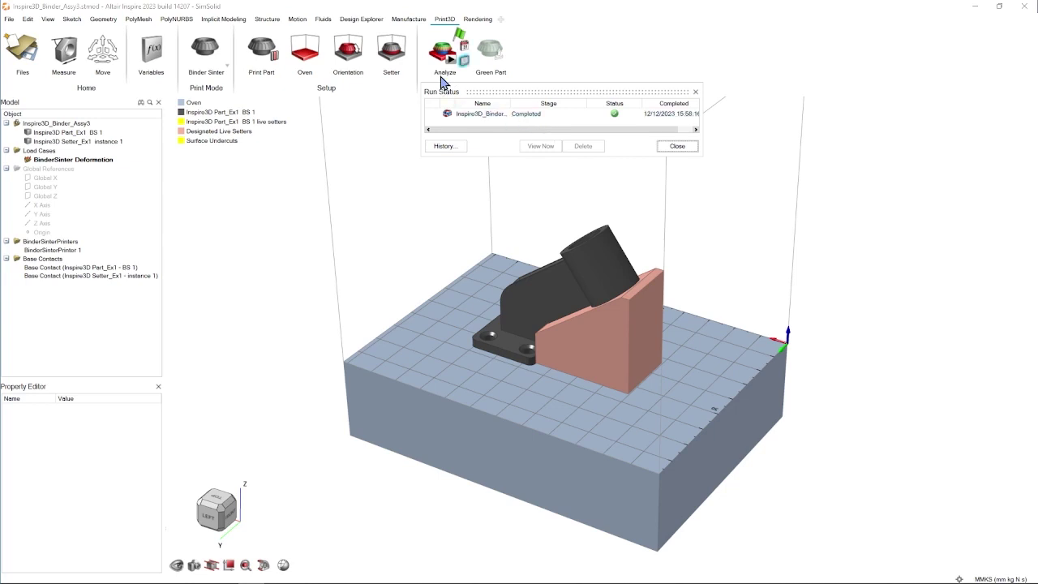
Load the completed shrinkage results, play the shrinkage animation, and view the part from the left
left_click(457, 36)
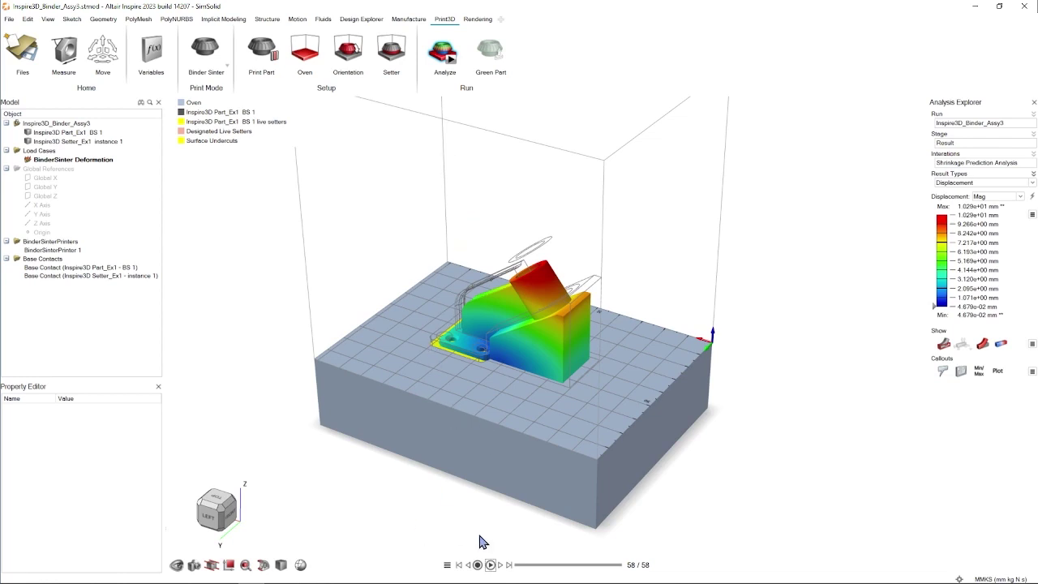
left_click(490, 565)
left_click(215, 523)
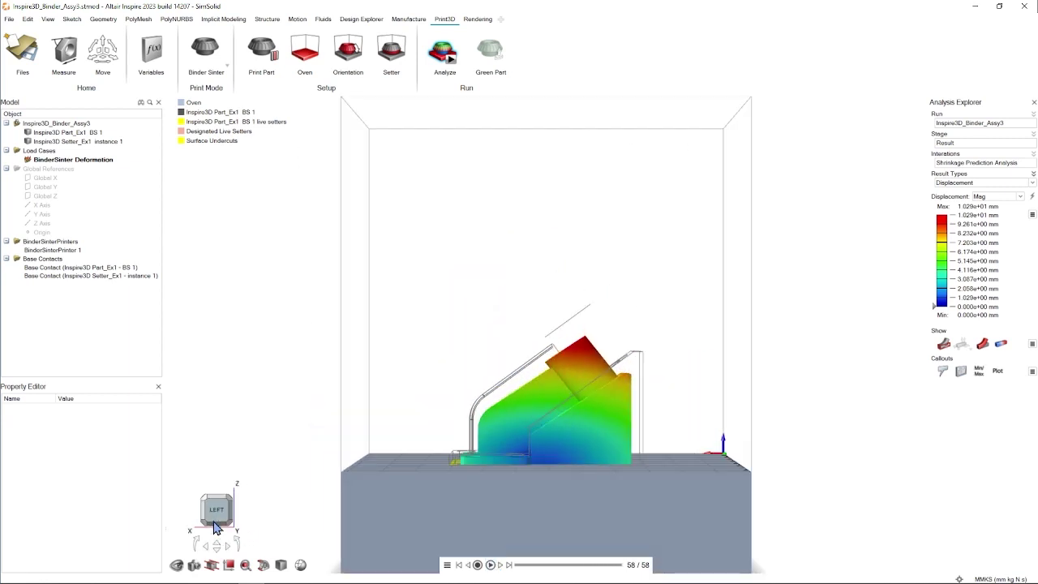
Show the Sinter Deviation results, then the Relative Density results
left_click(231, 505)
left_click(1032, 183)
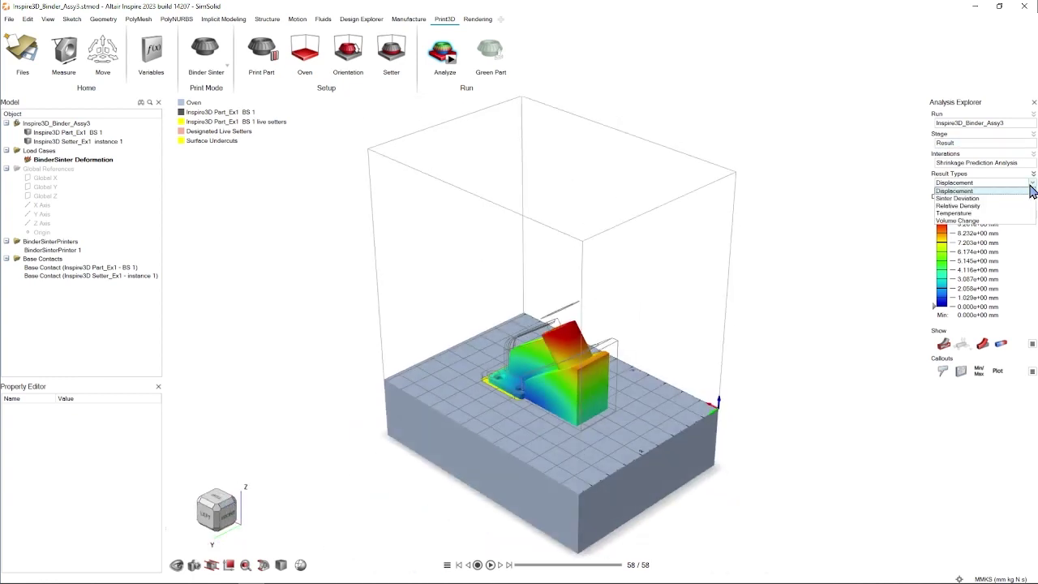
left_click(1013, 198)
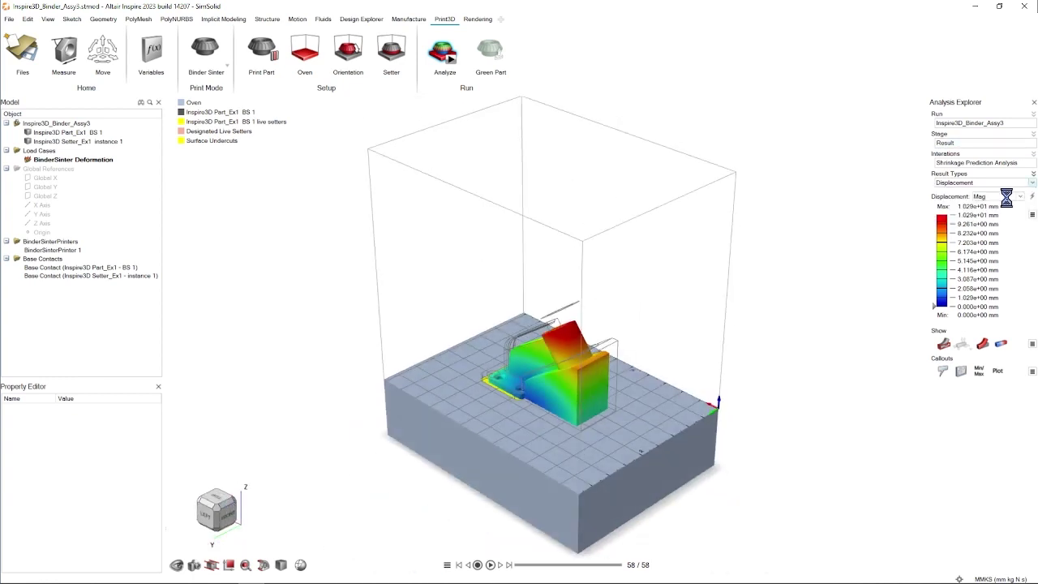
left_click(1031, 183)
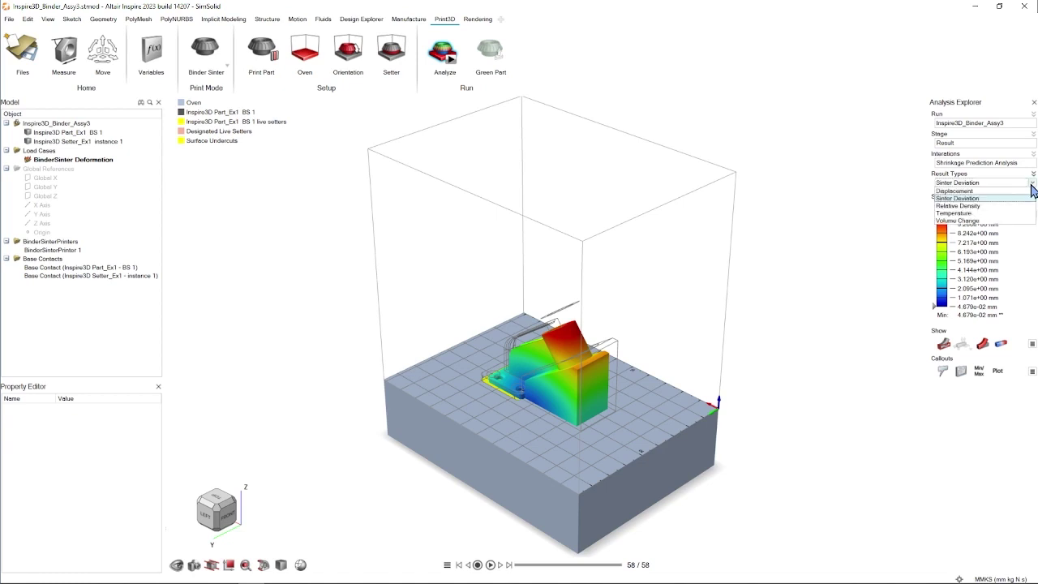
left_click(1011, 206)
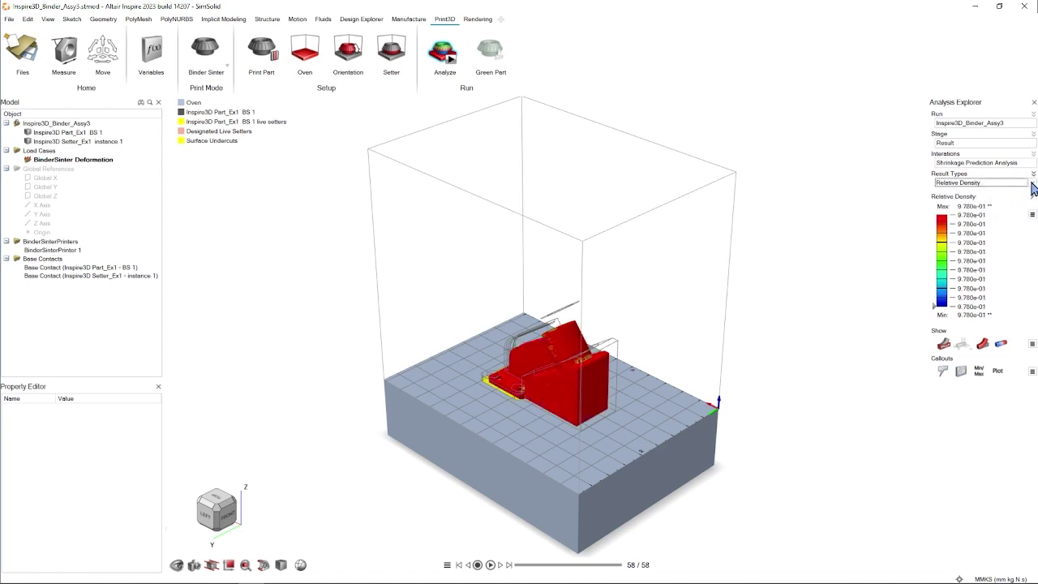
Show the Temperature results, then Volume Change (about 37.47–37.49%), orbiting the part for a closer look
left_click(1033, 184)
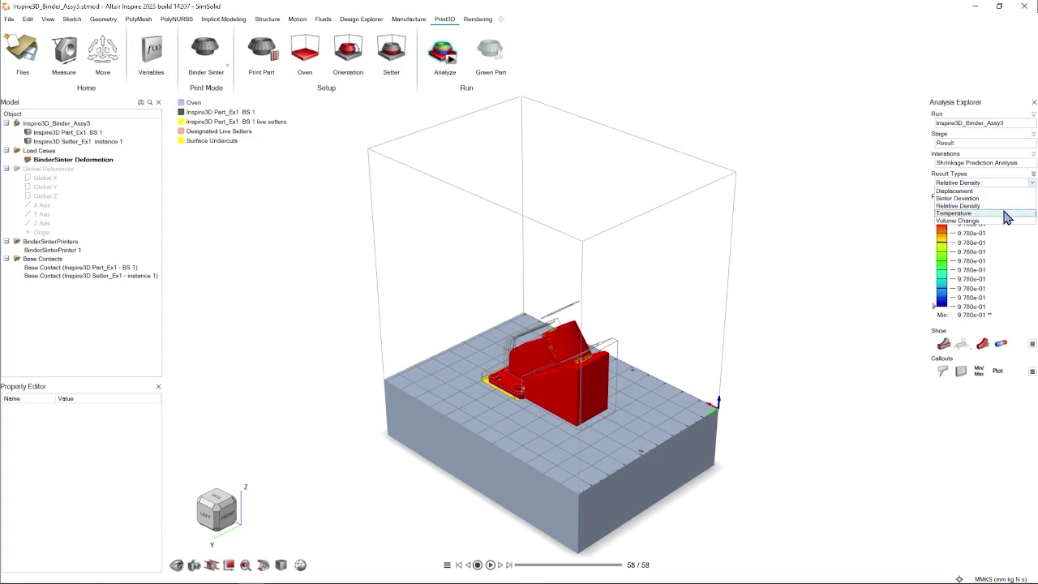
left_click(1009, 213)
left_click(1032, 184)
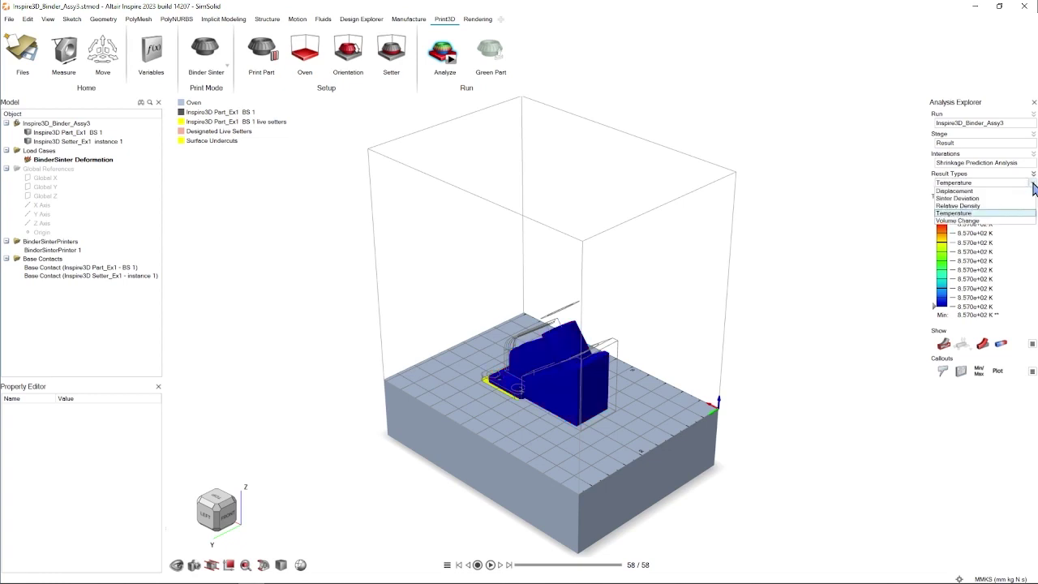
left_click(1000, 221)
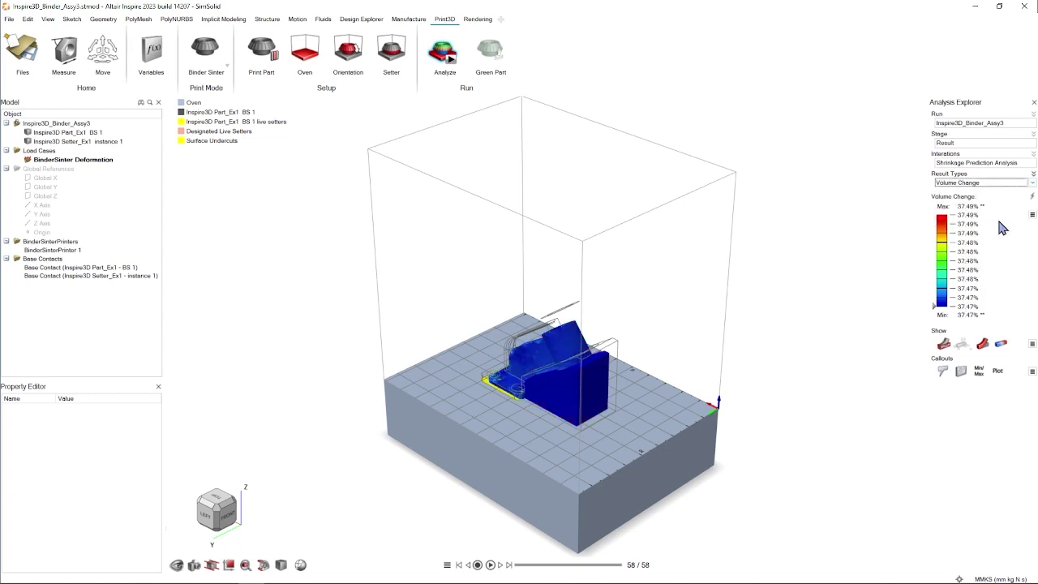
scroll(550, 377, "up", 5)
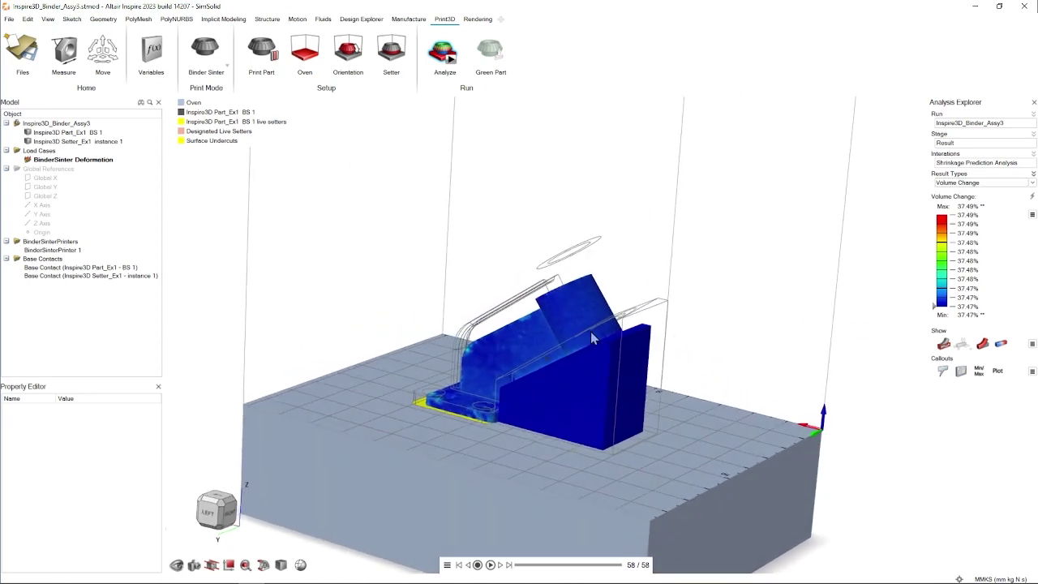
right_click_drag(591, 330, 458, 351)
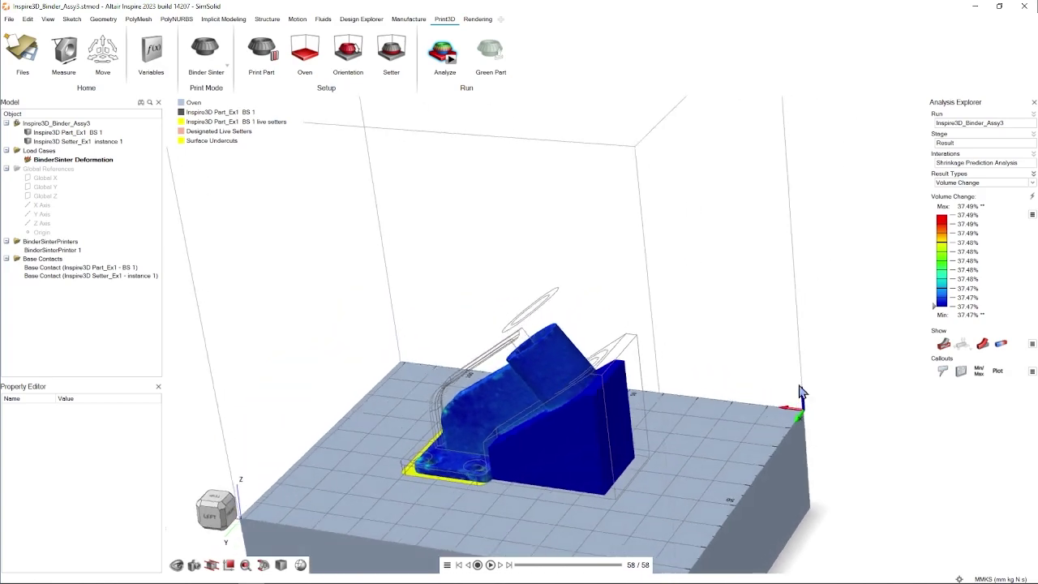
right_click_drag(800, 392, 691, 241)
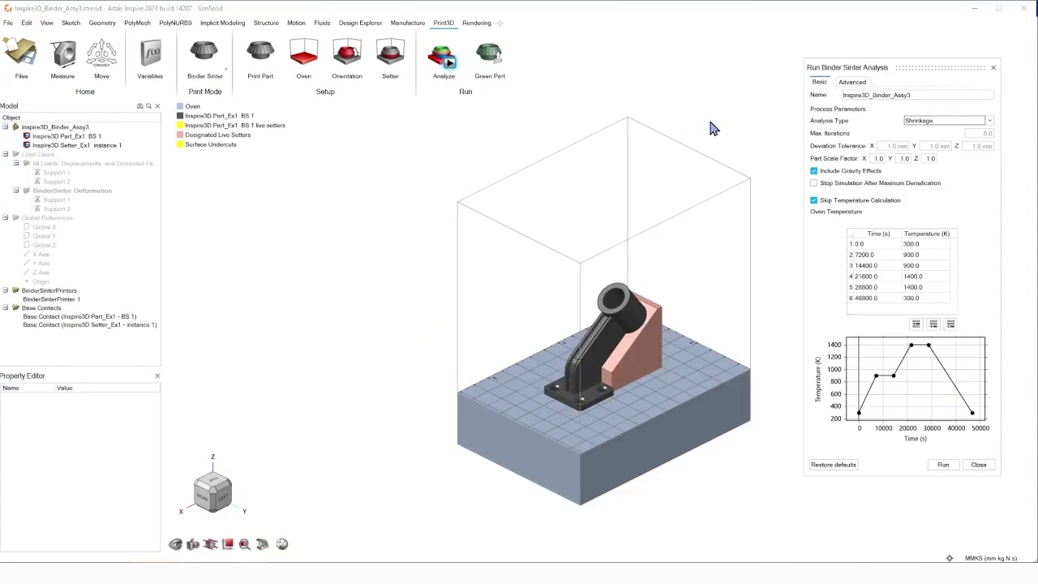
Switch the analysis type to Compensation and run it until Completed
left_click(990, 121)
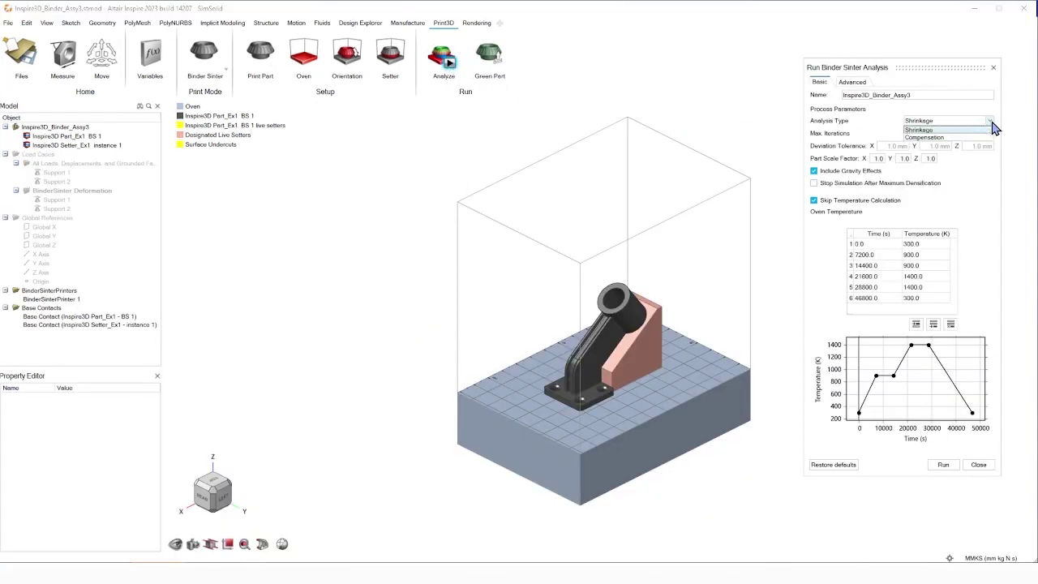
left_click(988, 137)
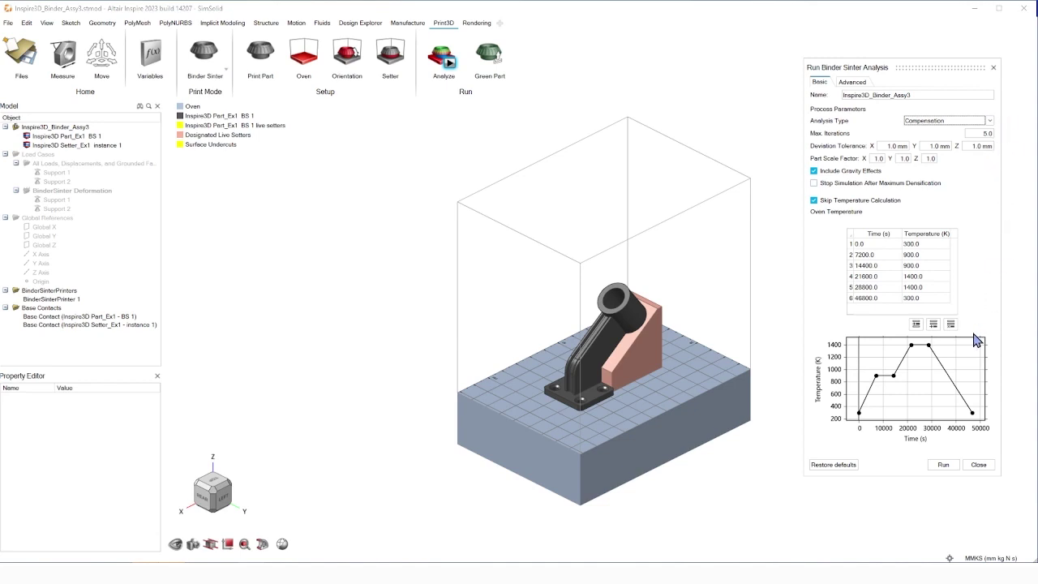
left_click(933, 470)
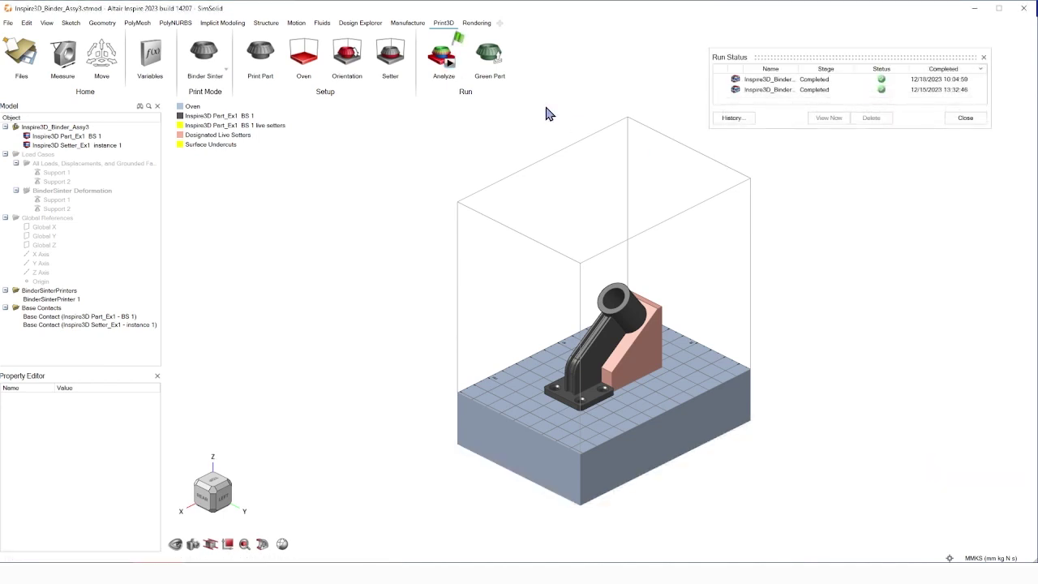
Load the compensation run's results, switch to Displacement, and play the displacement animation
left_click(457, 44)
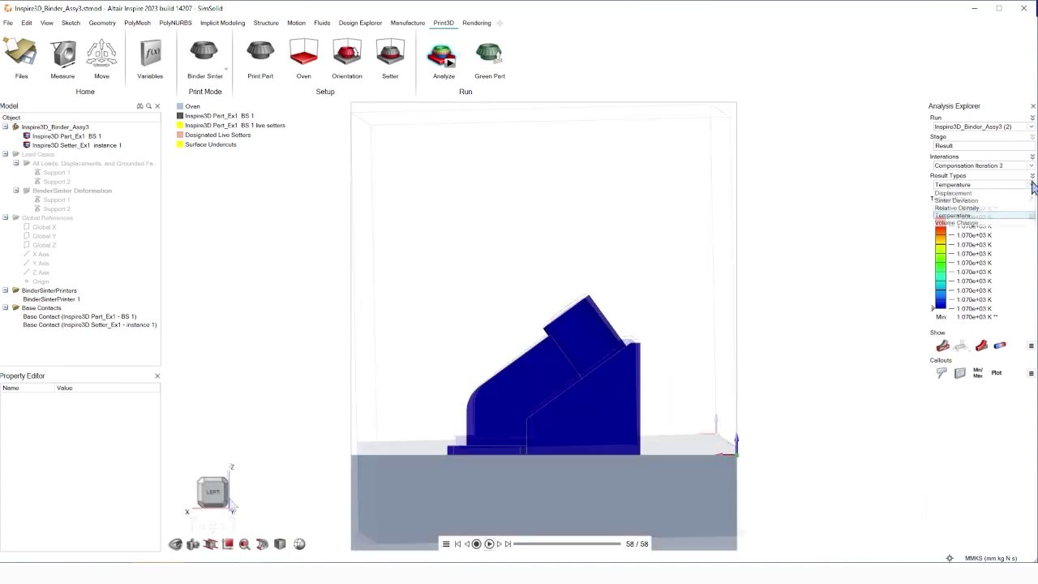
left_click(1010, 185)
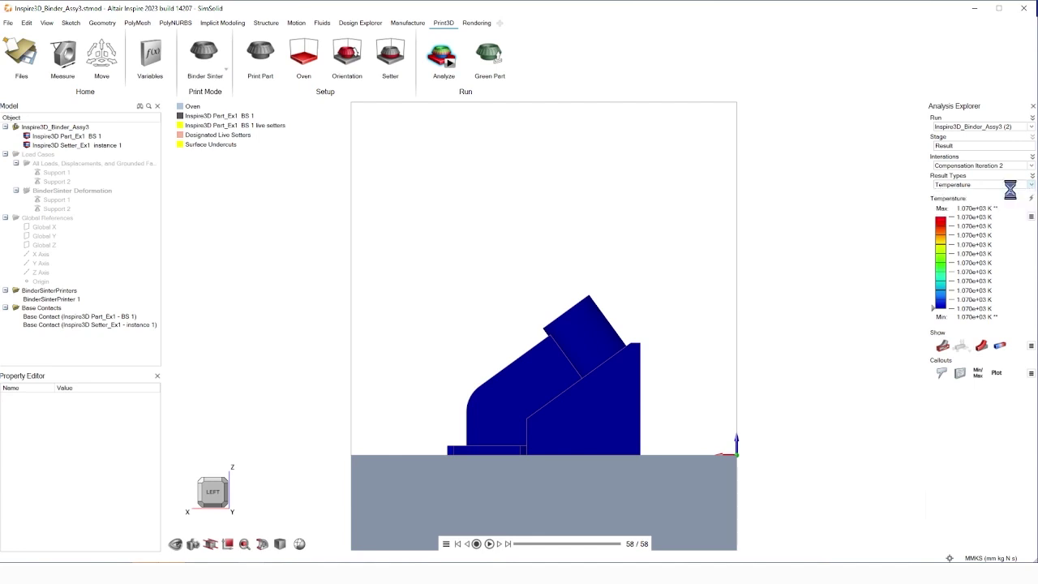
left_click(489, 544)
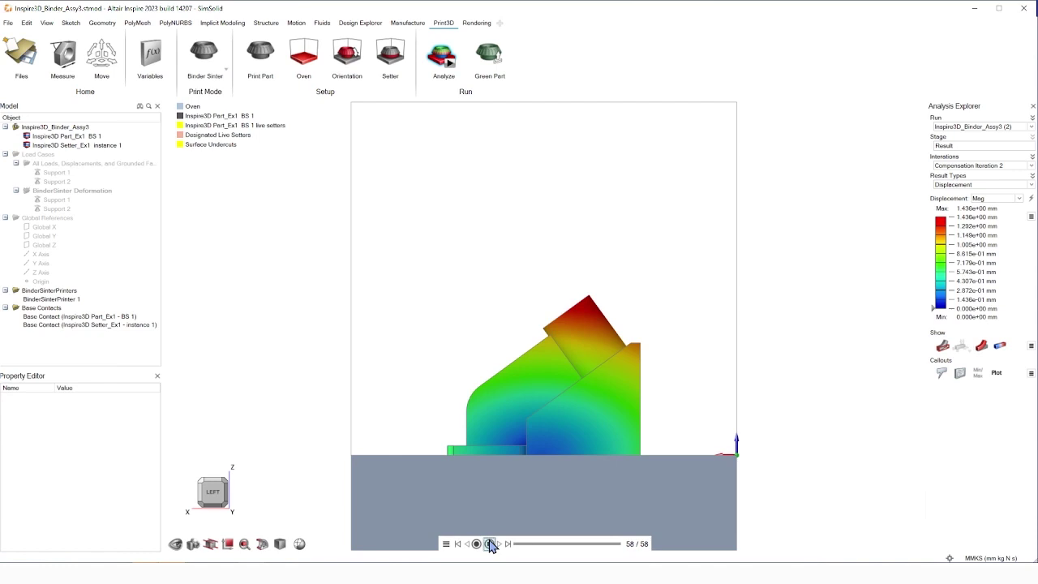
left_click(490, 543)
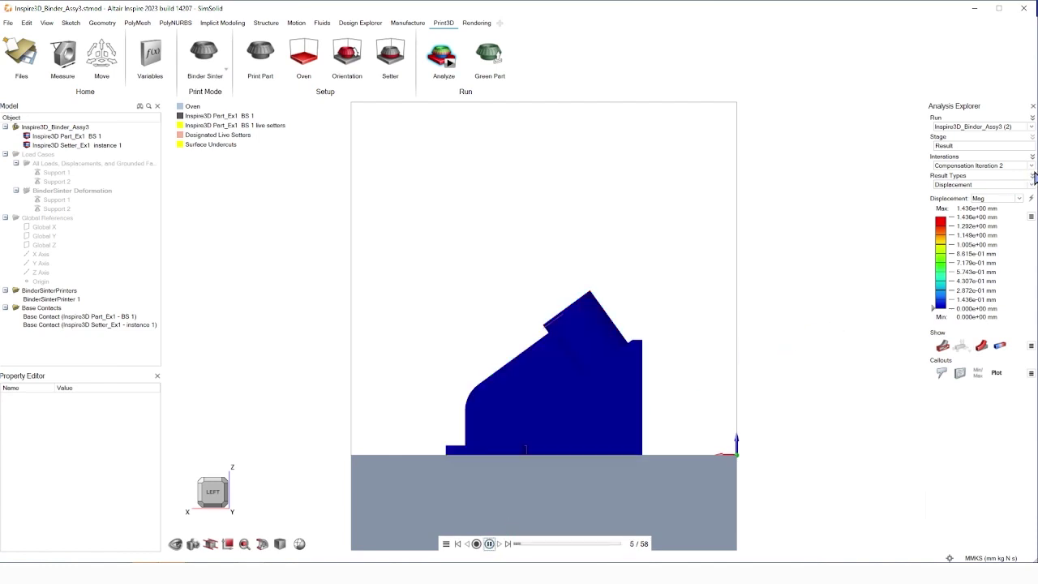
Compare Compensation Iteration 1 and Iteration 2 displacement (up to 1.436 mm), returning to an isometric view
left_click(1032, 168)
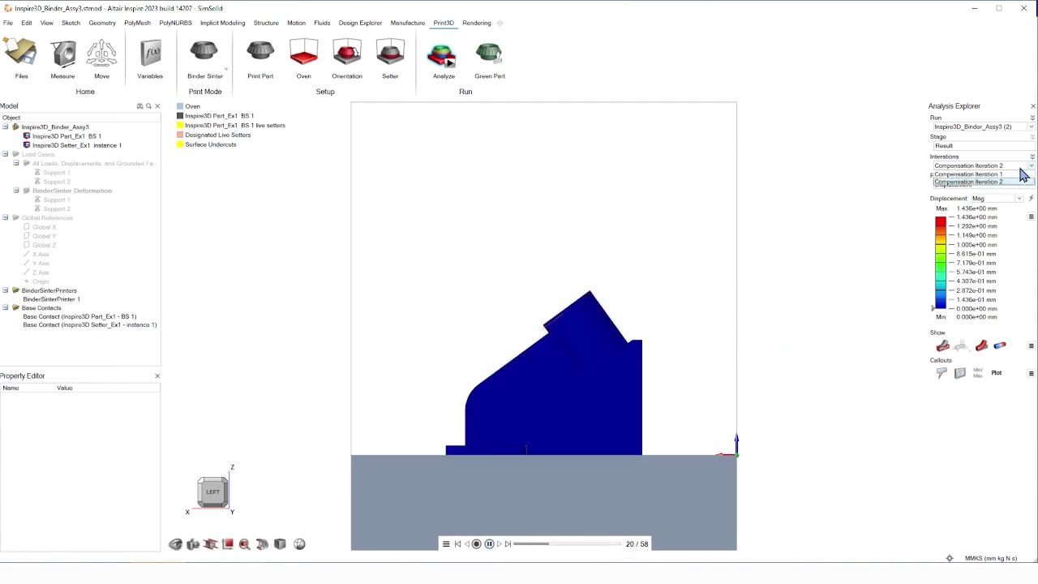
left_click(1012, 175)
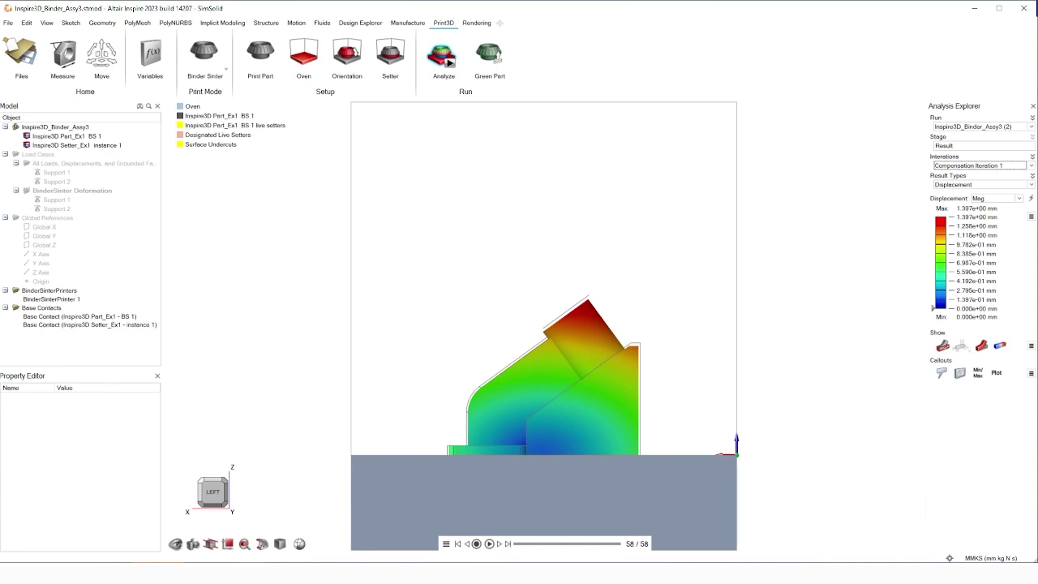
left_click(1030, 165)
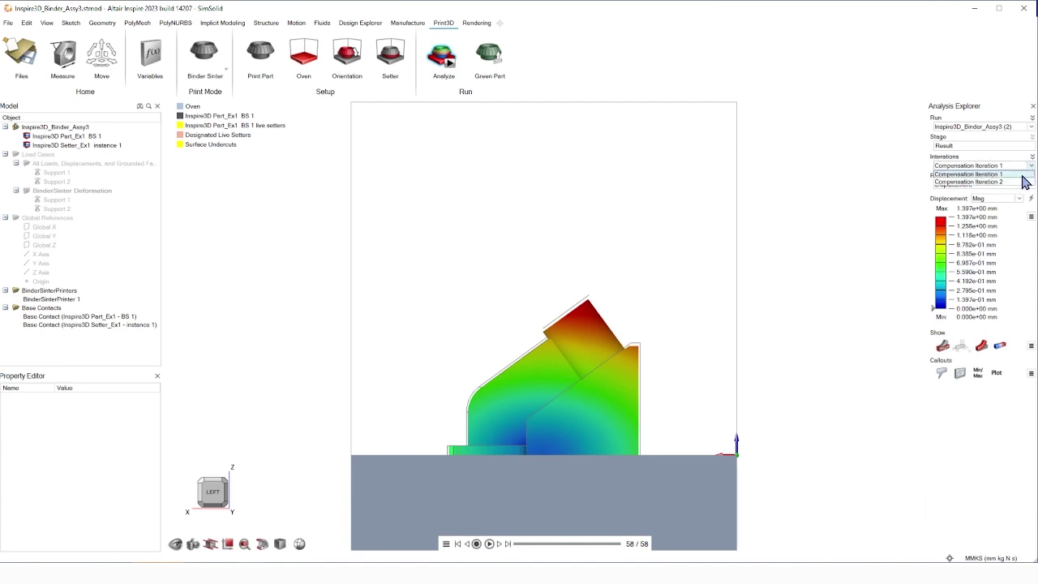
left_click(1019, 185)
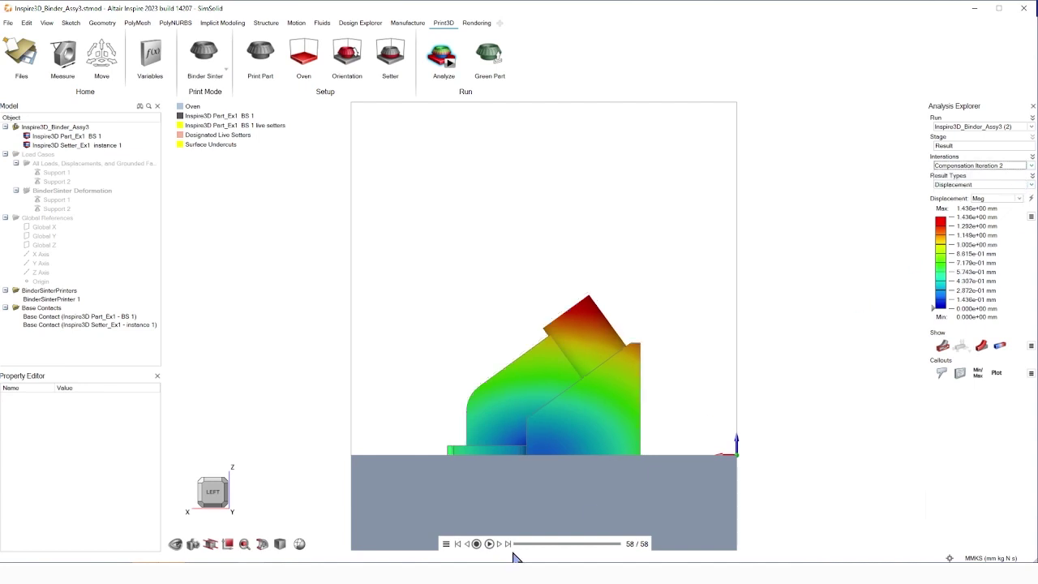
left_click(489, 544)
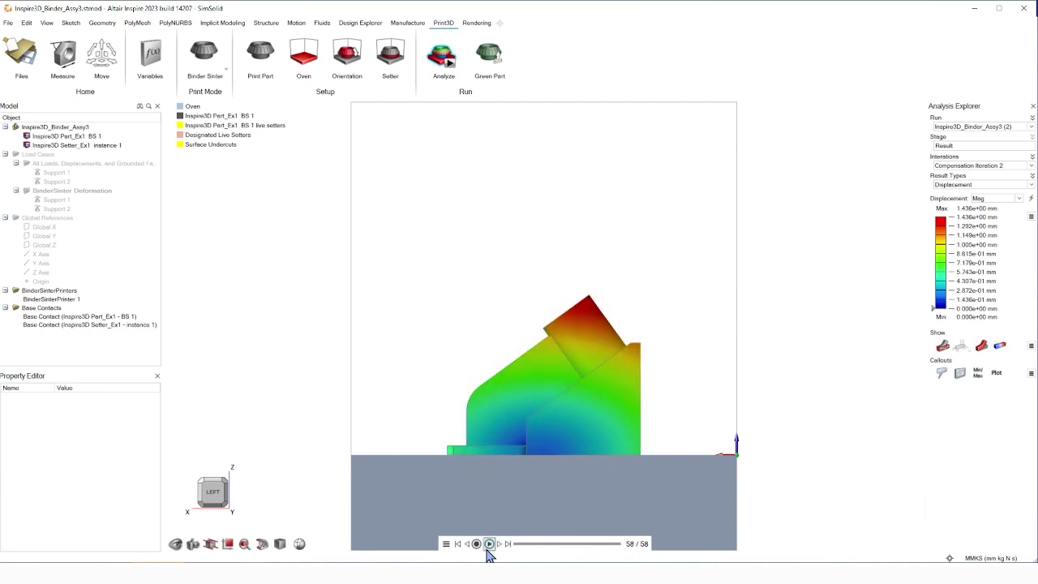
left_click(203, 486)
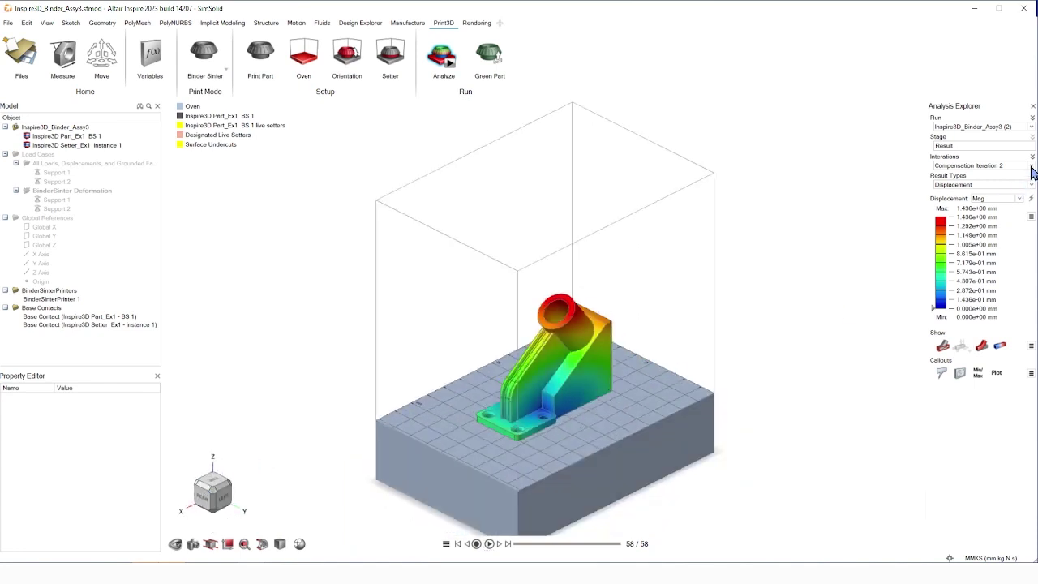
left_click(1031, 166)
left_click(1013, 178)
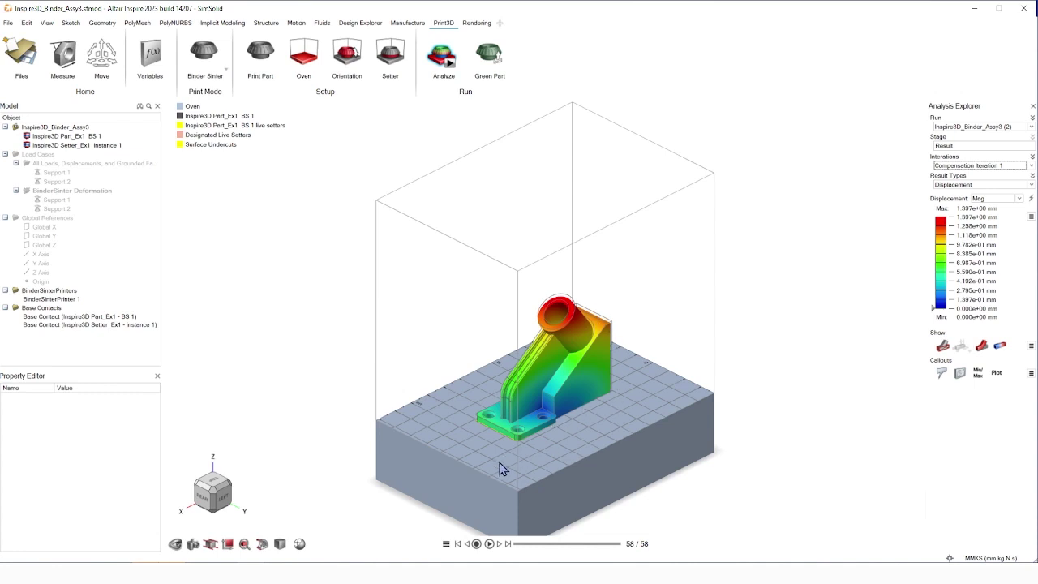
left_click(489, 544)
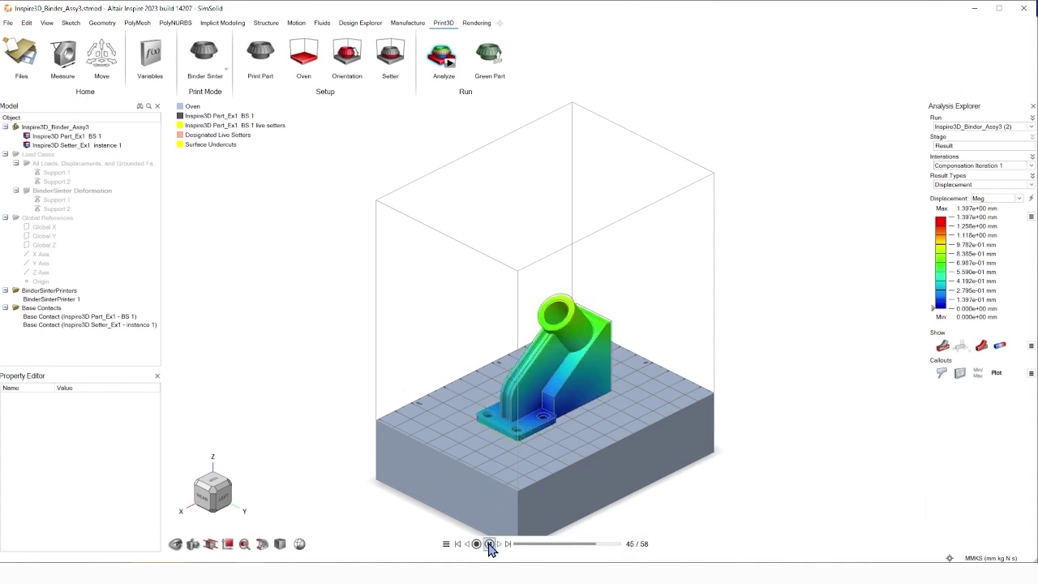
left_click(1031, 166)
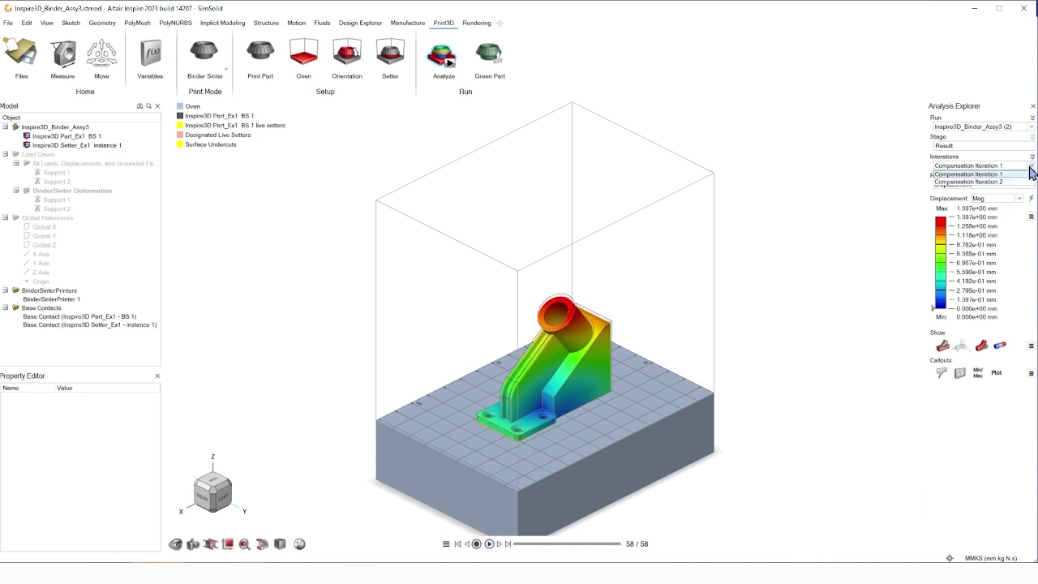
left_click(1019, 181)
left_click(489, 544)
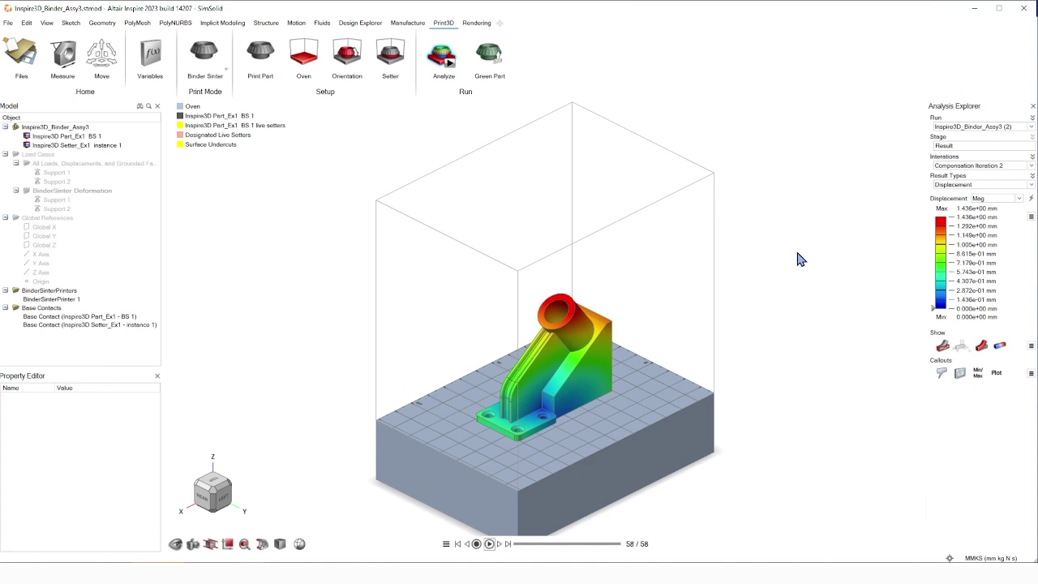
Exit the results view and open the Export Green Part dialog
key("Escape")
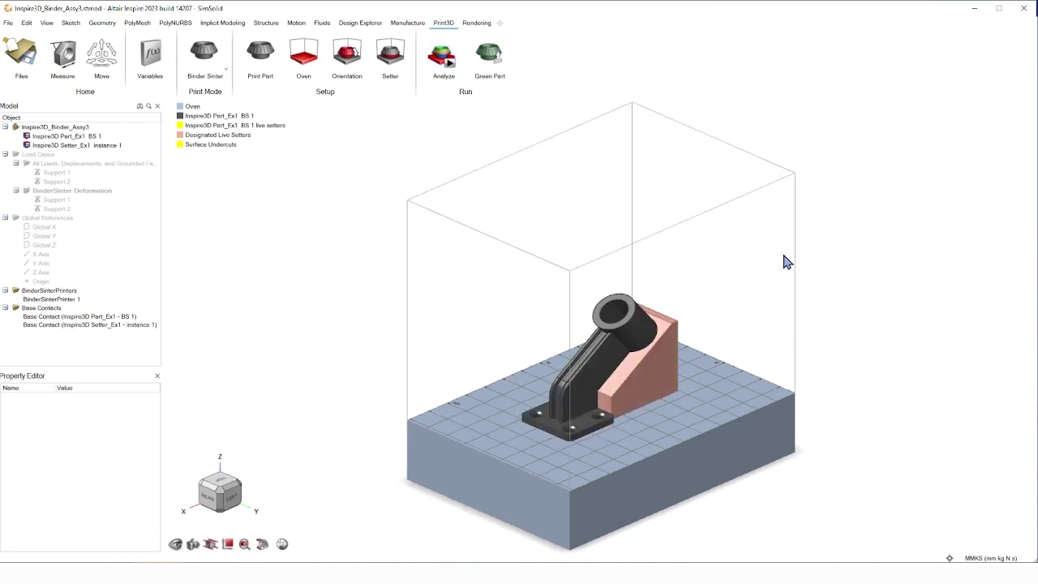
left_click(489, 55)
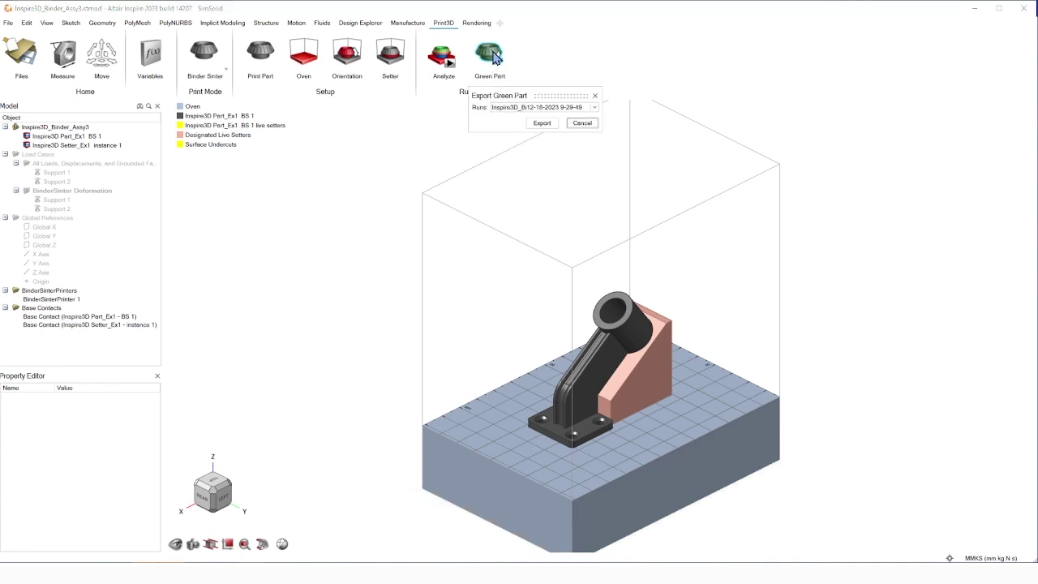